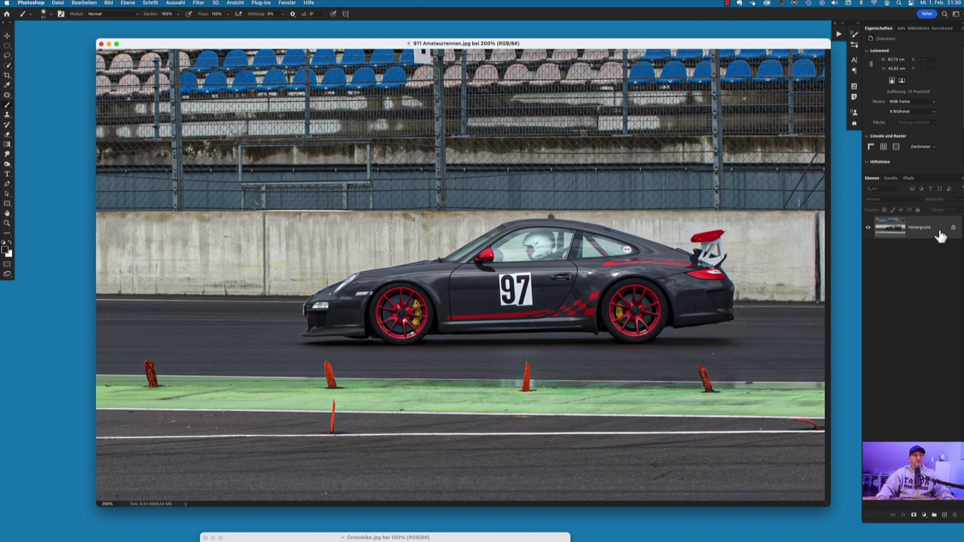
Duplicate the Hintergrund layer into a 'Hintergrund Kopie' working layer.
left_click_drag(939, 232, 944, 517)
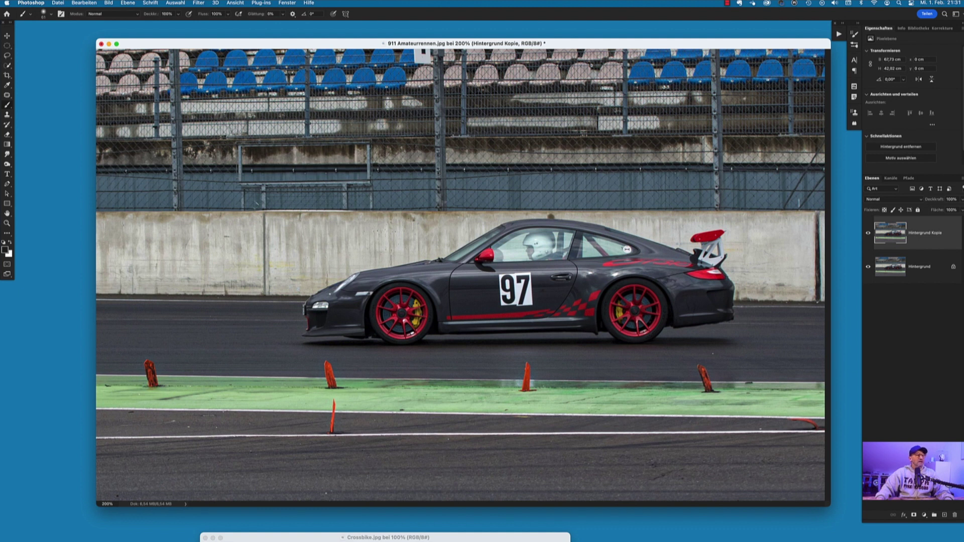
Select the race car with Select Subject and Quick Selection, then copy it to layer Ebene 1.
left_click(899, 159)
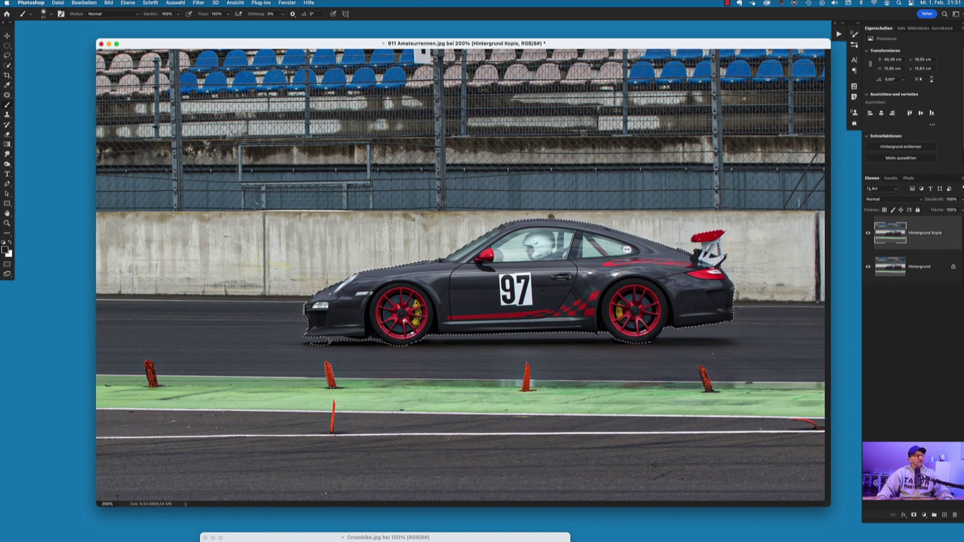
left_click(7, 66)
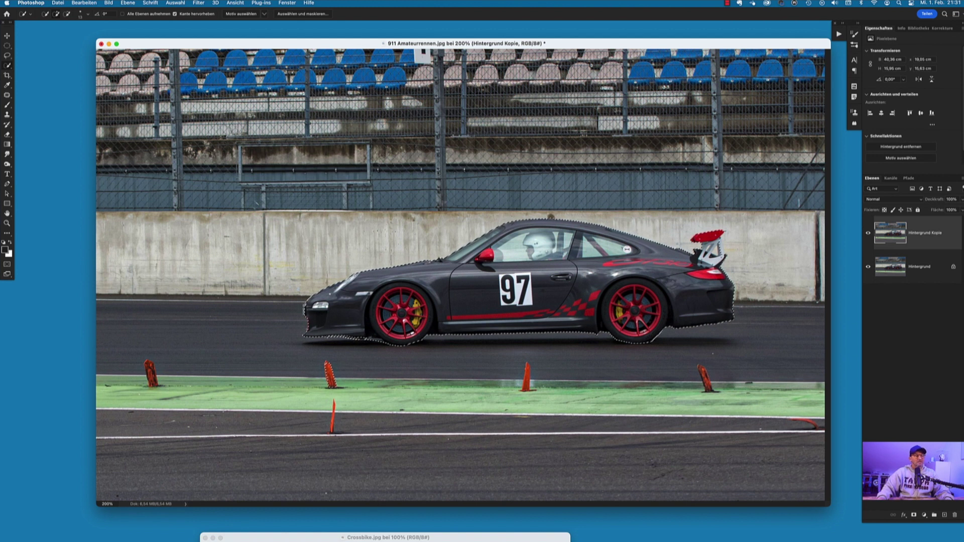
key("ctrl+plus")
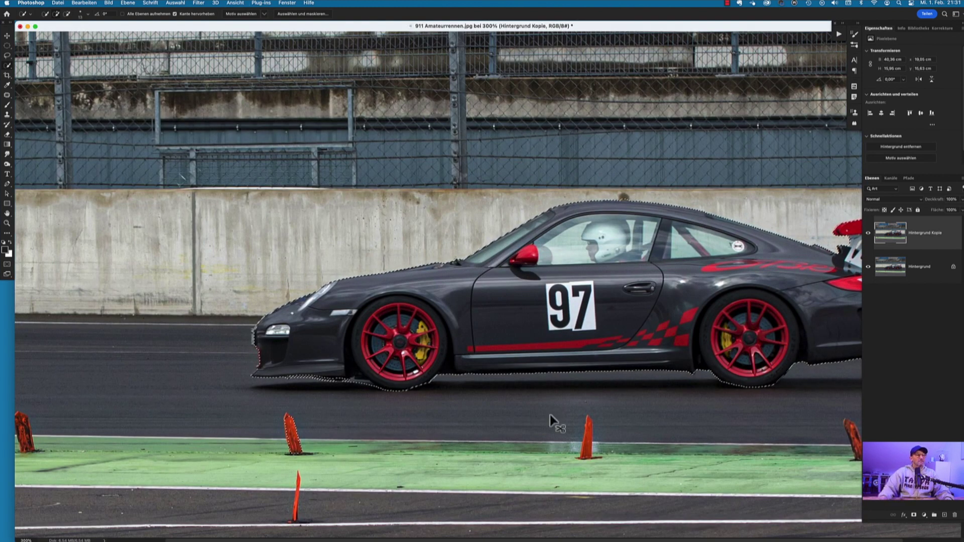
scroll(550, 415, "right", 3)
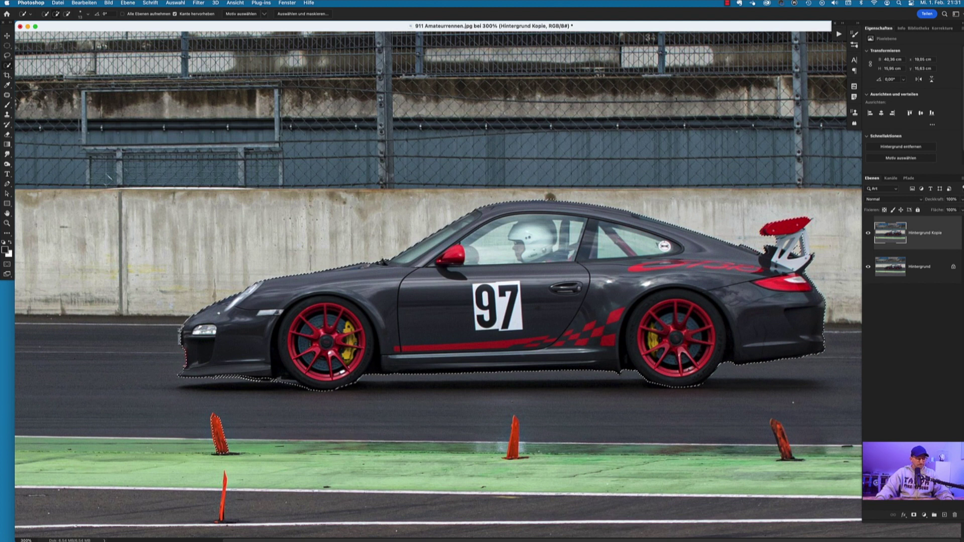
key("ctrl+j")
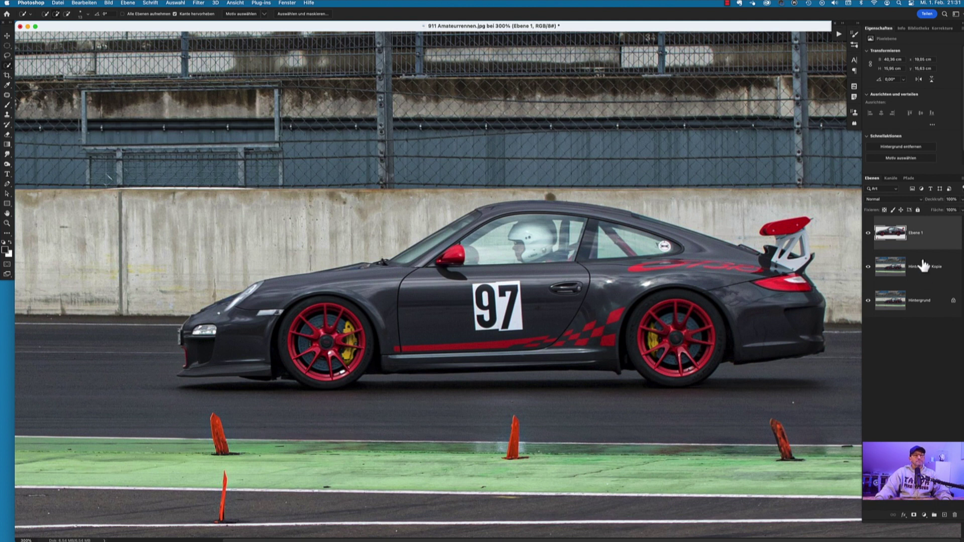
Select the car on Hintergrund Kopie using the Object Selection tool.
left_click(946, 273)
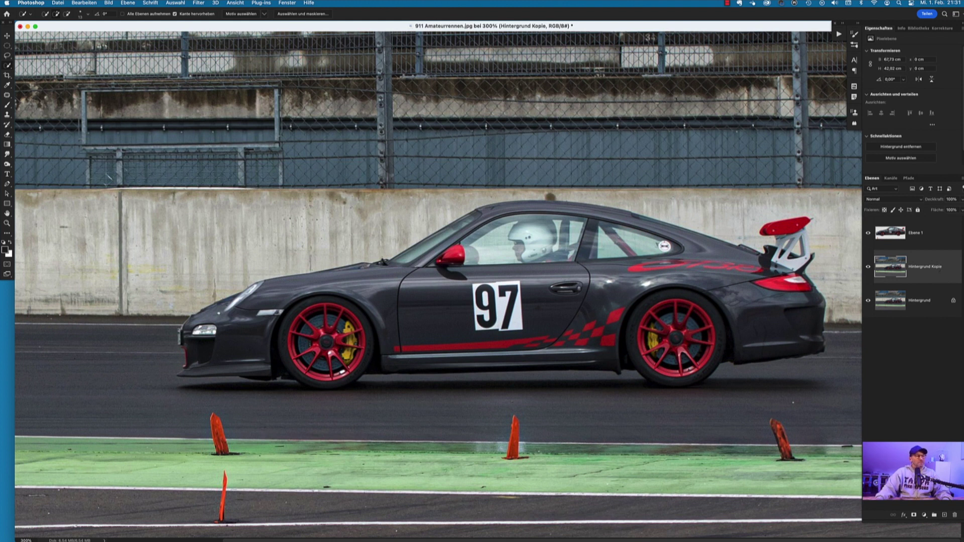
right_click(8, 68)
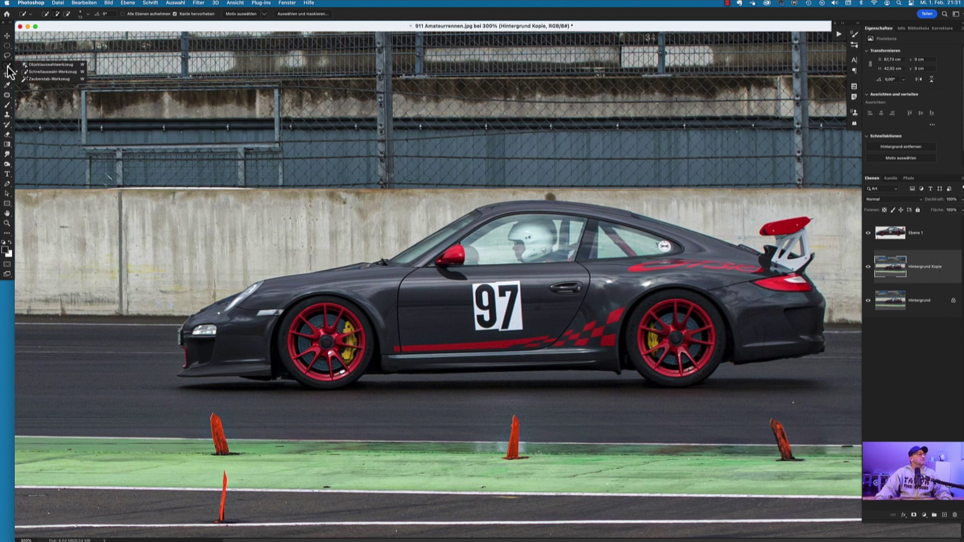
left_click(40, 66)
mouse_move(158, 89)
left_mouse_down()
mouse_move(690, 396)
mouse_move(848, 407)
left_mouse_up()
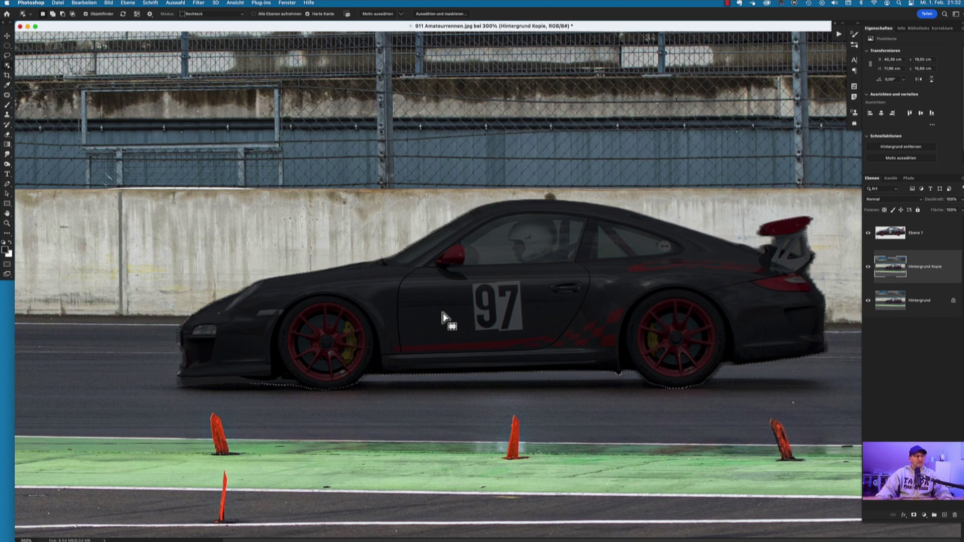
Expand the car selection by 5 pixels.
left_click(175, 4)
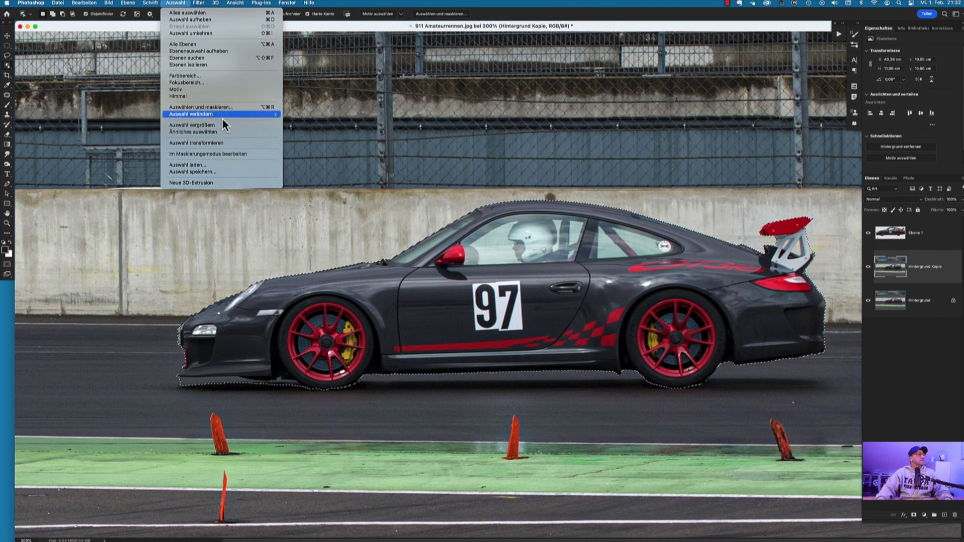
mouse_move(191, 114)
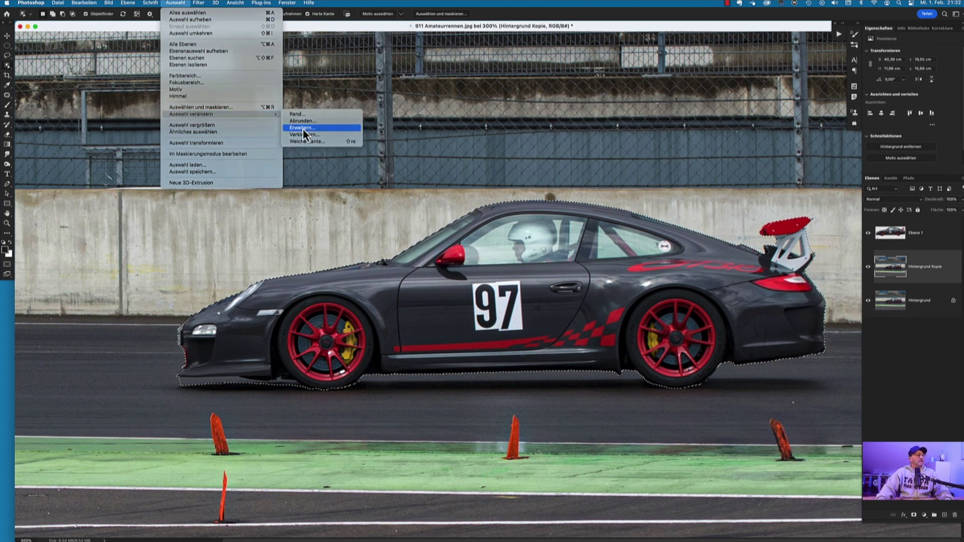
left_click(303, 129)
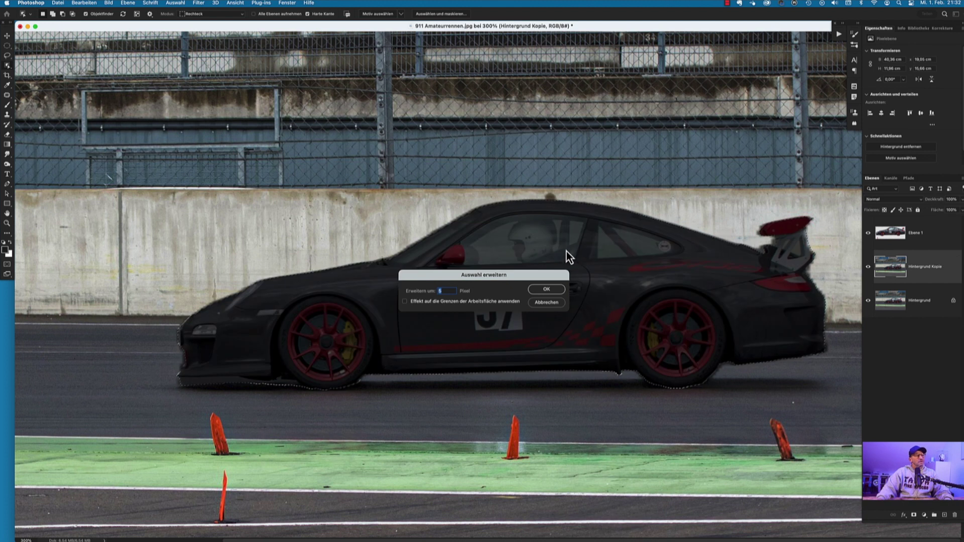
left_click(546, 290)
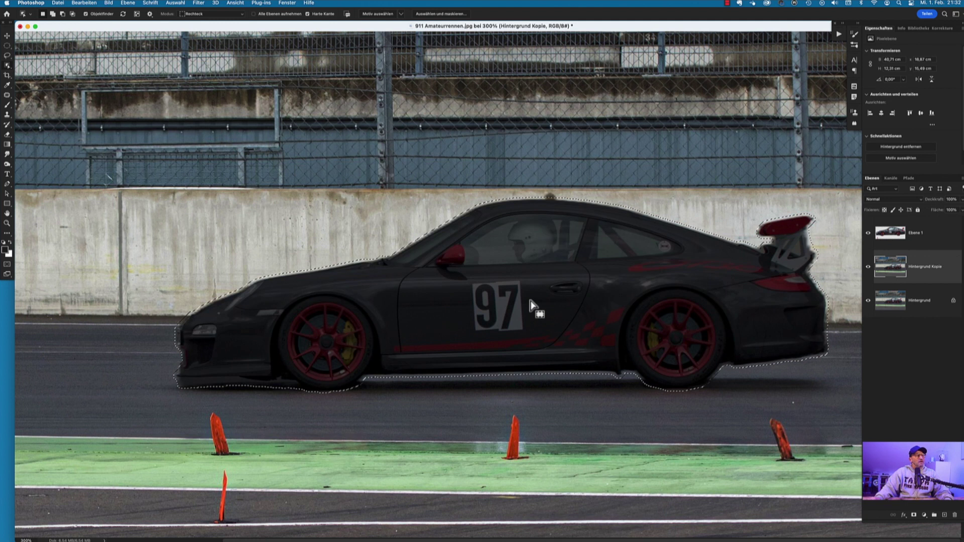
Content-Aware fill the car selection on the background copy.
right_click(531, 302)
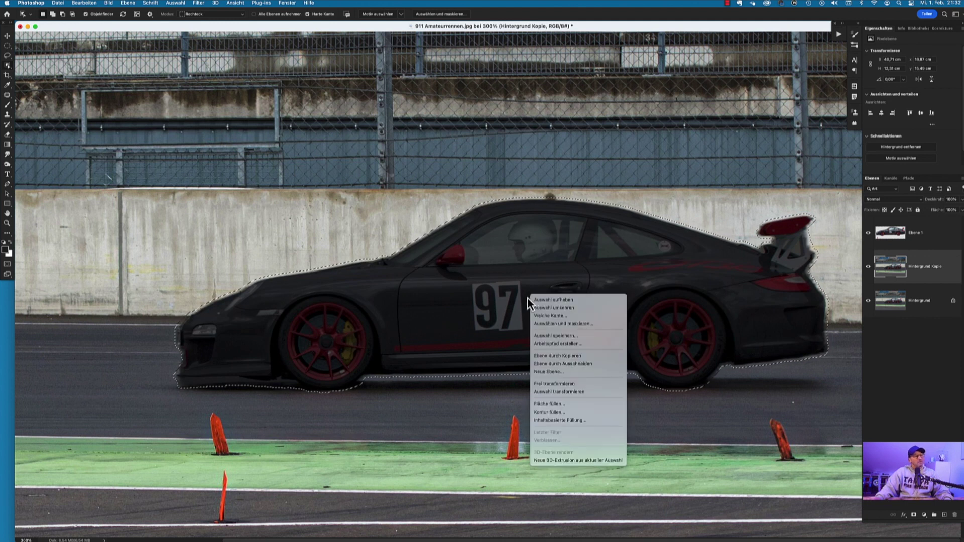
left_click(559, 405)
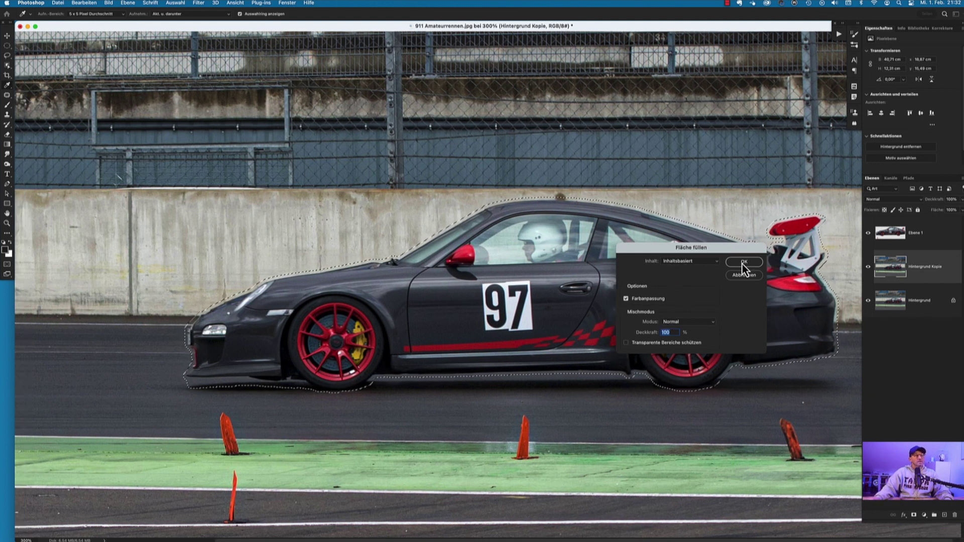
left_click(743, 262)
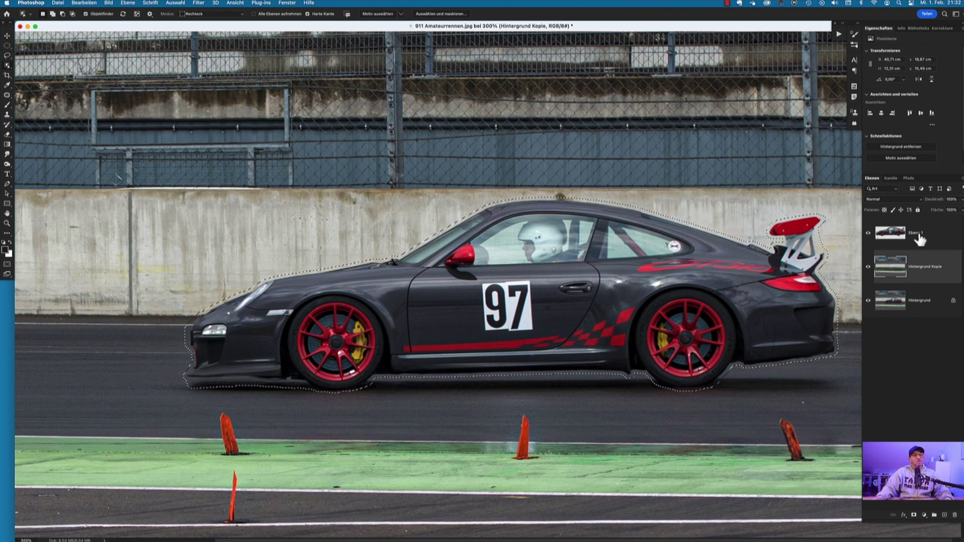
Hide Ebene 1, deselect, and zoom out to 200%.
left_click(868, 234)
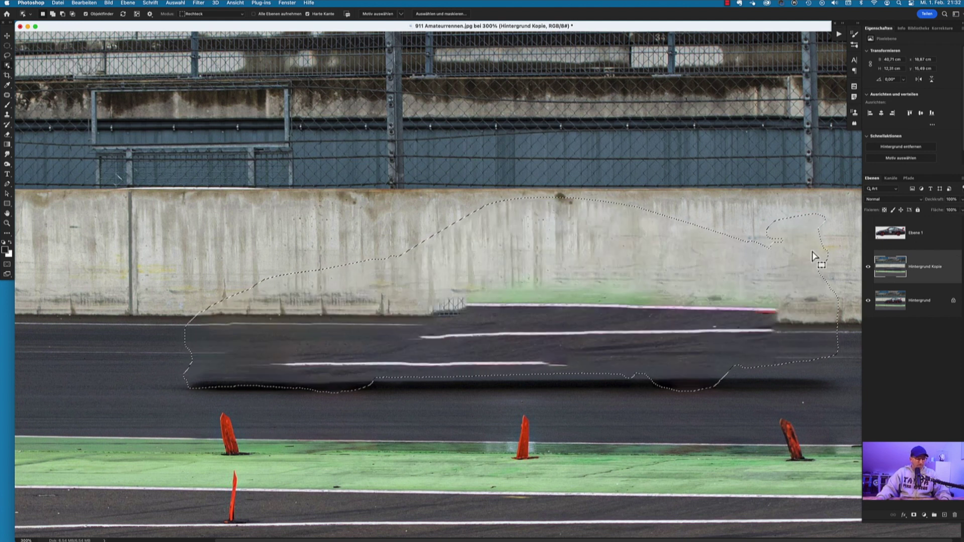
key("super+d")
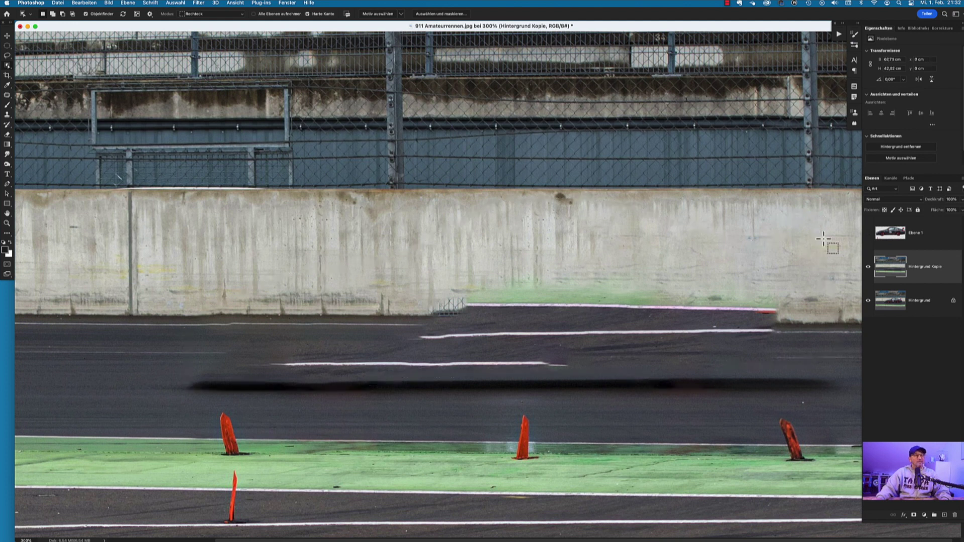
key("super+minus")
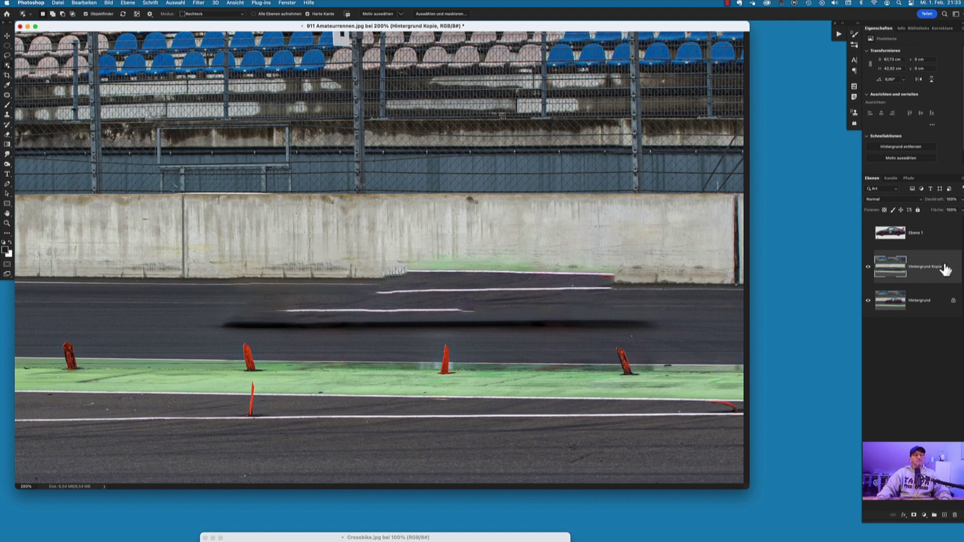
Apply a Path Blur with a lengthened path, 99% speed and Centered Blur off.
left_click(199, 4)
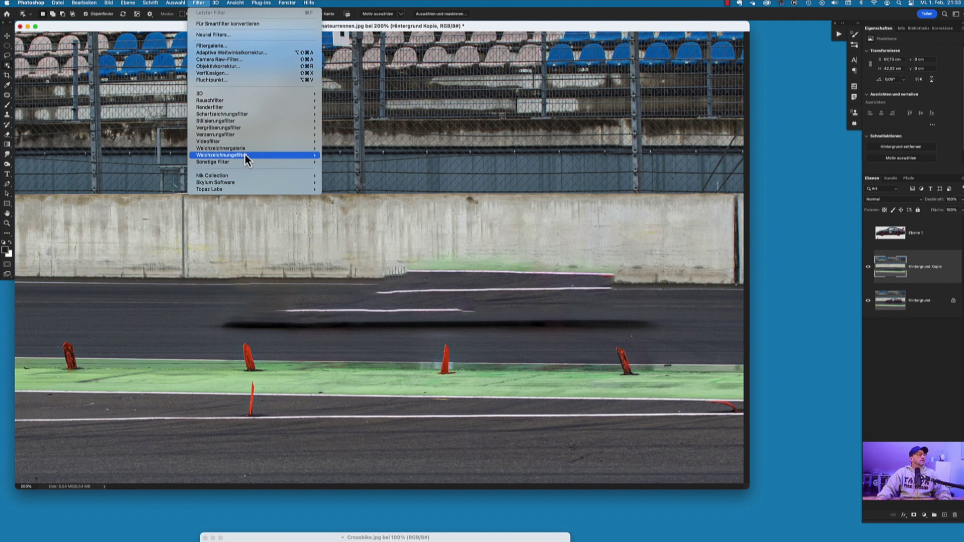
mouse_move(221, 148)
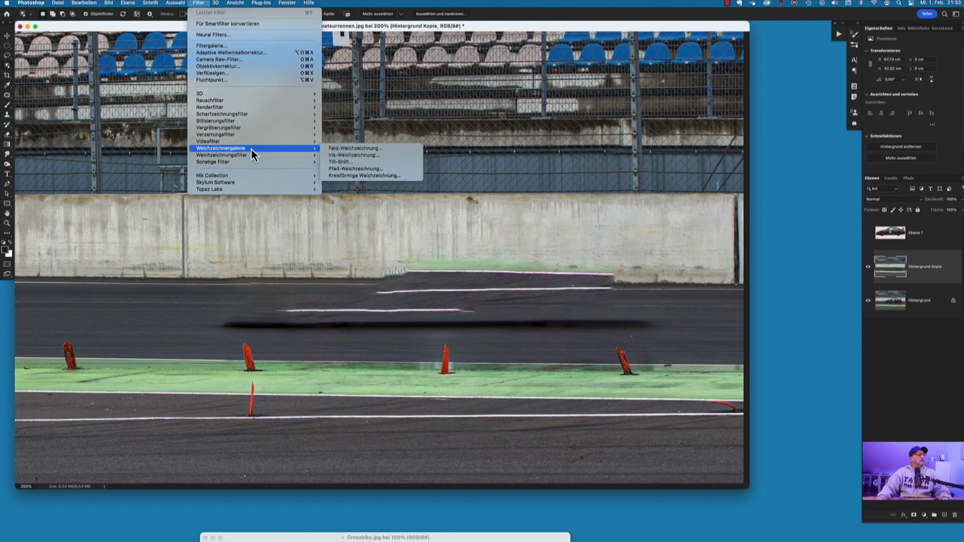
left_click(354, 171)
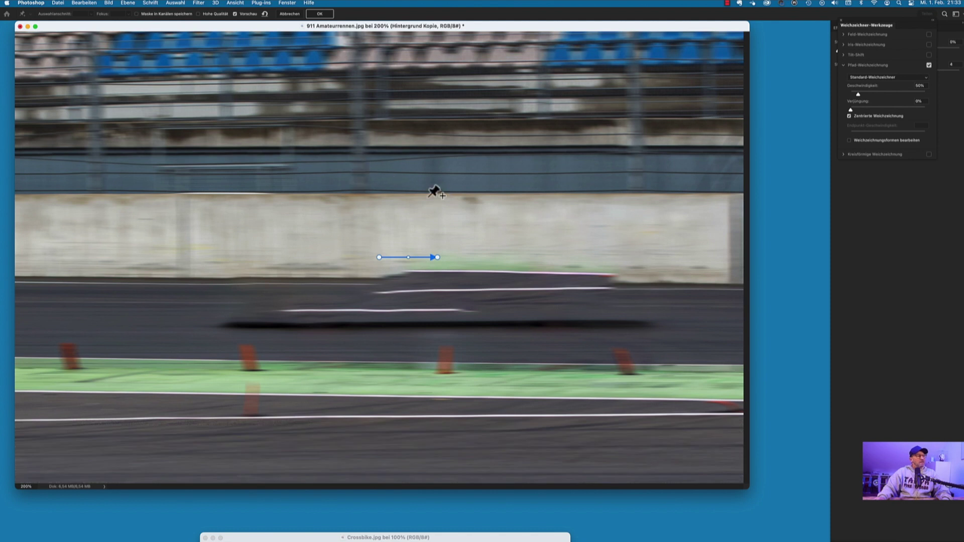
left_click_drag(437, 258, 450, 258)
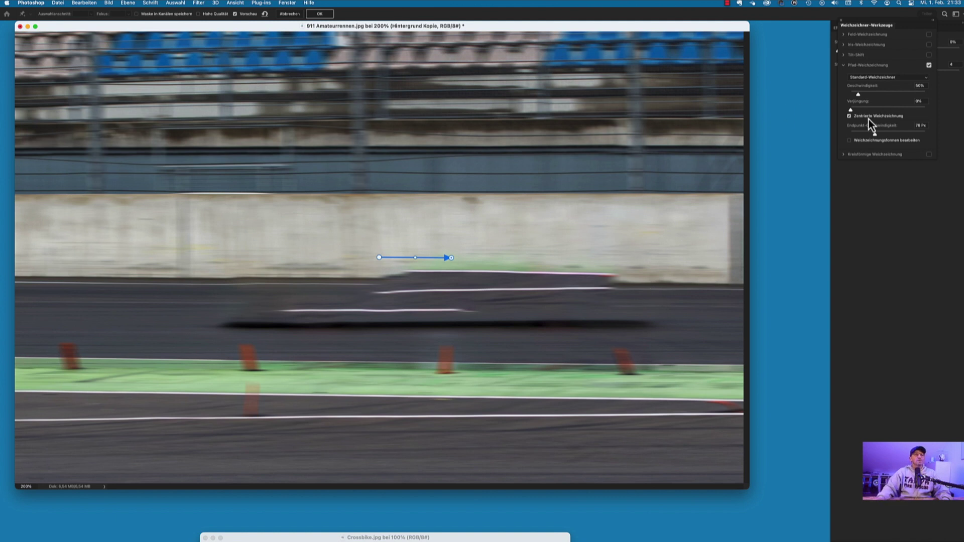
mouse_move(858, 95)
left_mouse_down()
mouse_move(917, 110)
mouse_move(864, 112)
left_mouse_up()
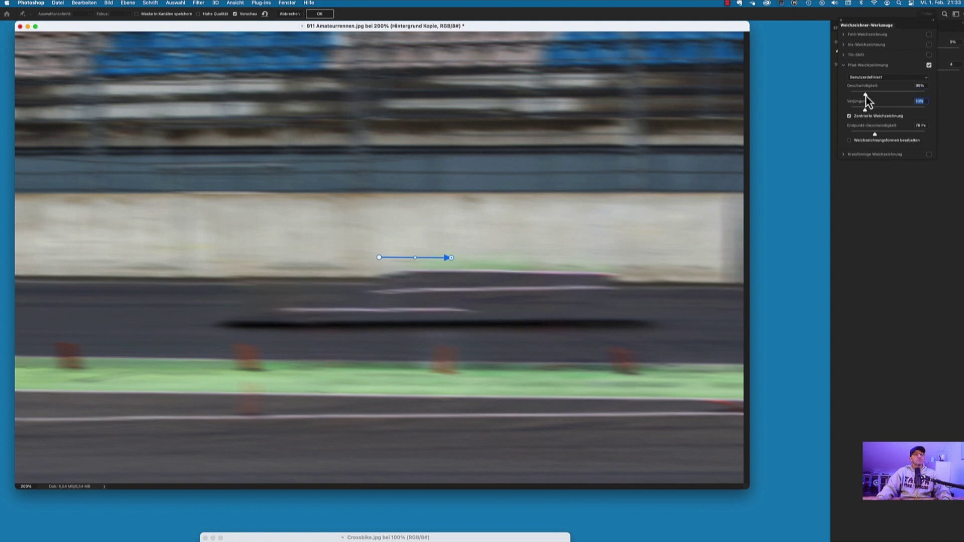
left_click(849, 116)
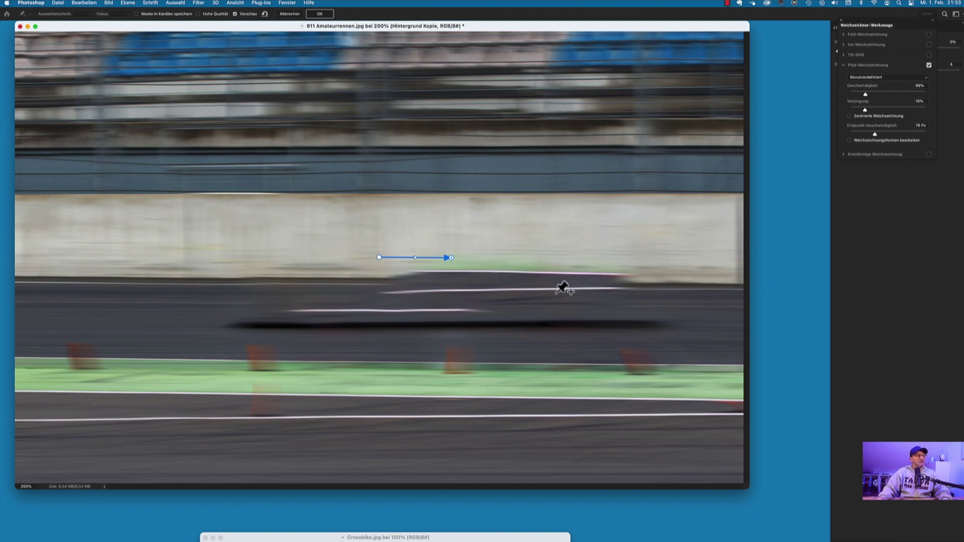
left_click(320, 14)
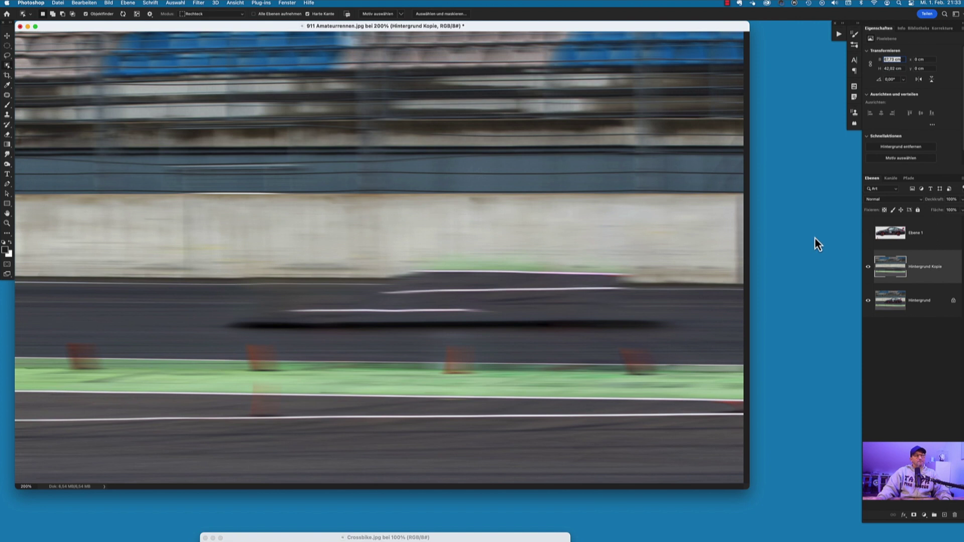
Show Ebene 1, merge it with the blurred background, and duplicate the merged layer.
left_click(868, 233)
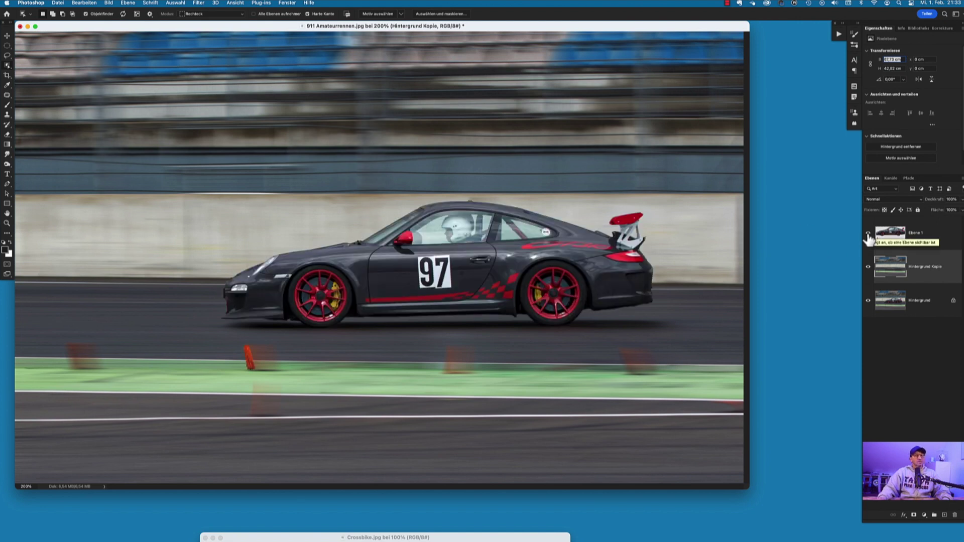
left_click(943, 238, "shift")
right_click(944, 266)
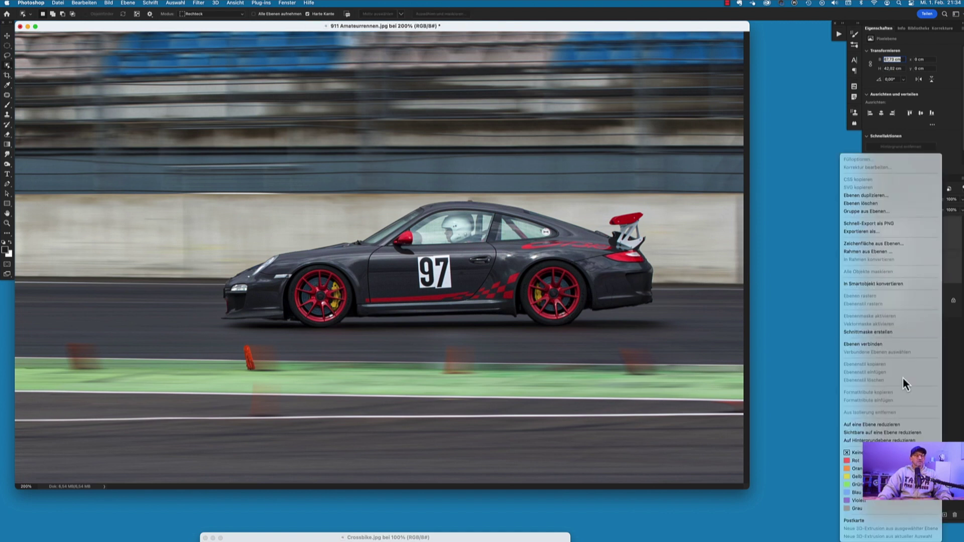
key("Escape")
left_click(937, 236)
left_click_drag(937, 236, 944, 515)
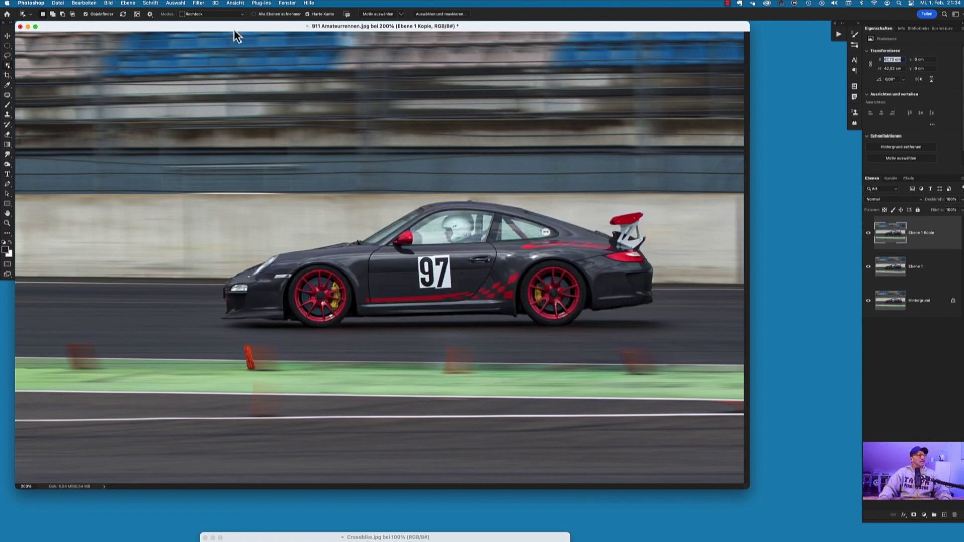
Apply a Spin Blur sized and centred on the car's front wheel.
left_click(199, 3)
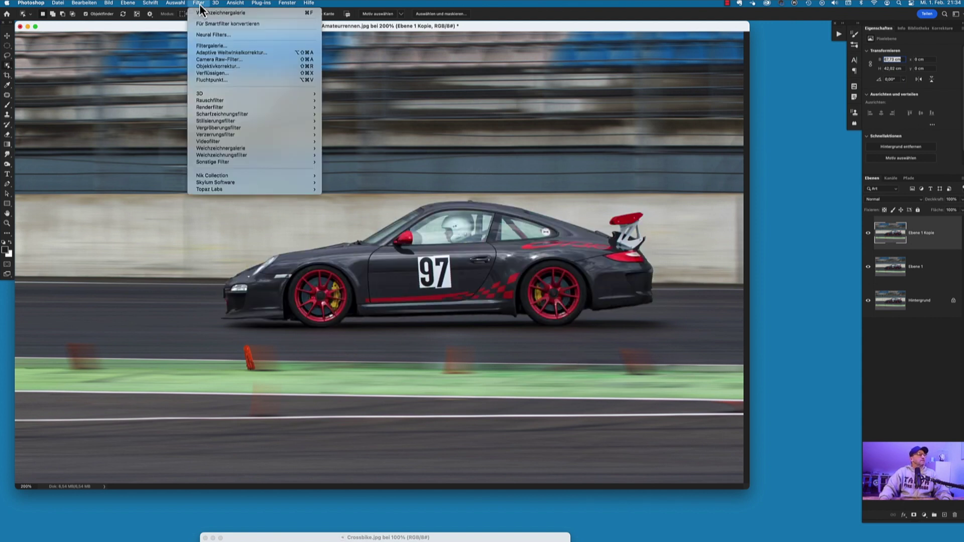
mouse_move(221, 148)
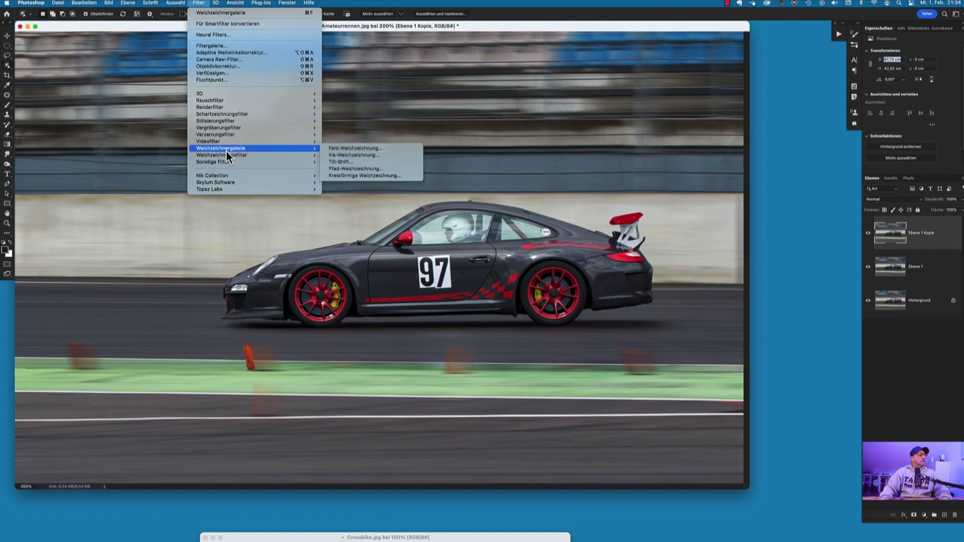
left_click(347, 176)
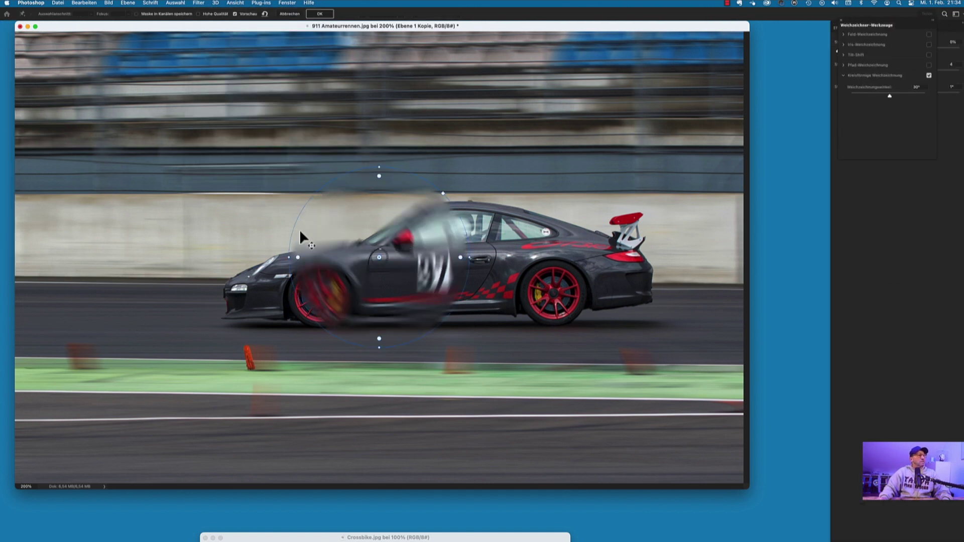
mouse_move(378, 260)
left_click_drag(379, 257, 319, 297)
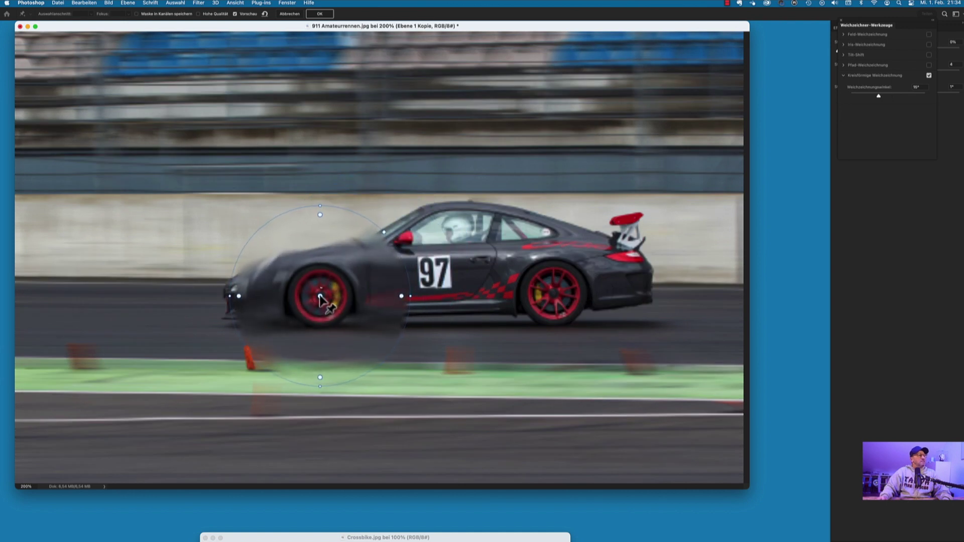
left_click_drag(356, 215, 330, 266)
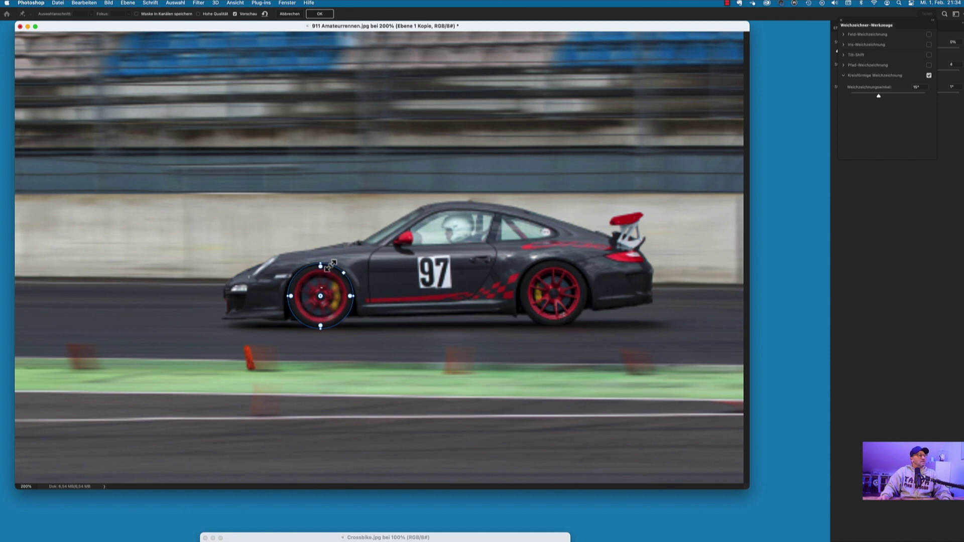
left_click_drag(321, 296, 321, 298)
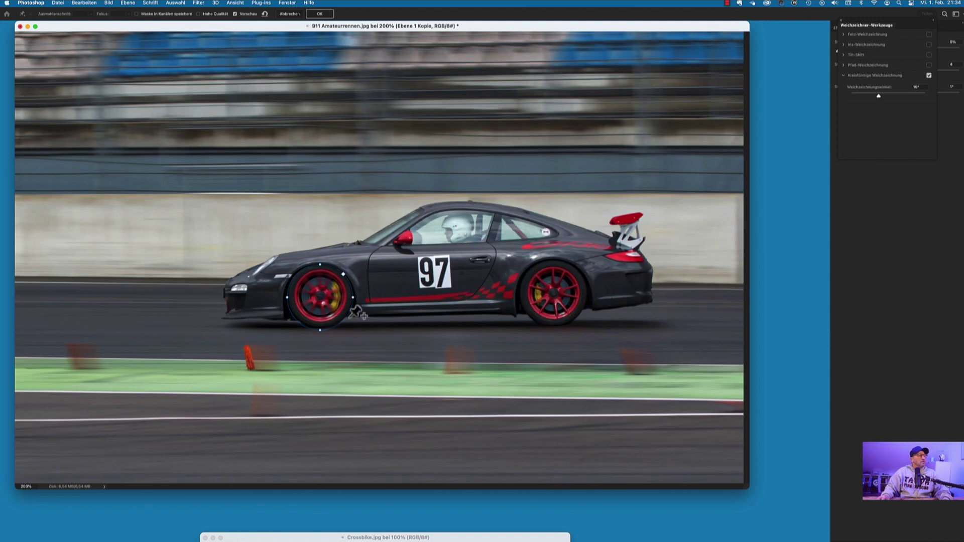
key("Return")
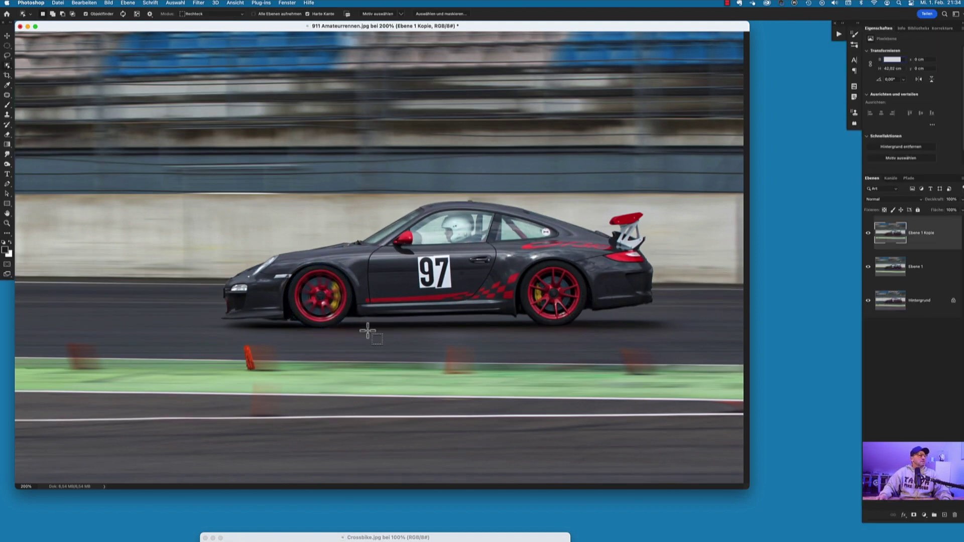
left_click(199, 3)
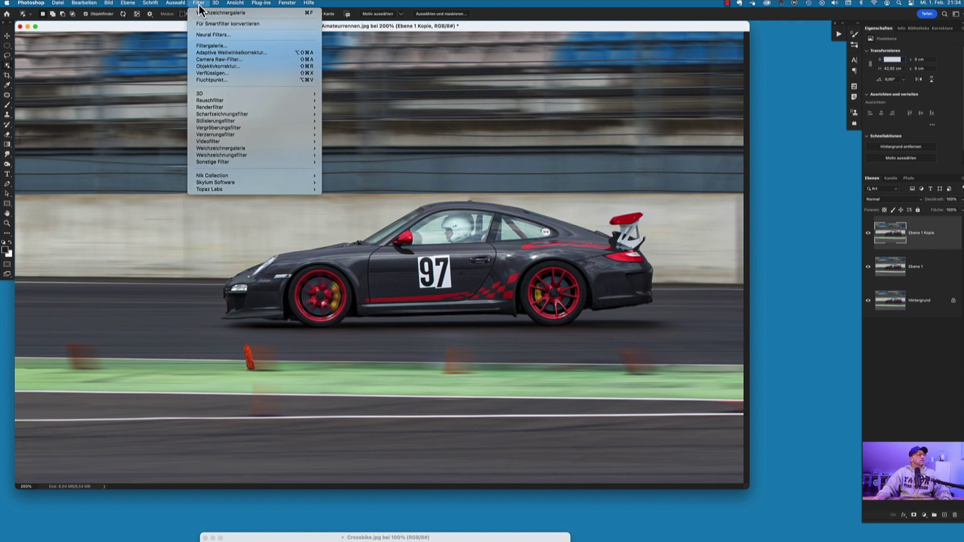
mouse_move(221, 148)
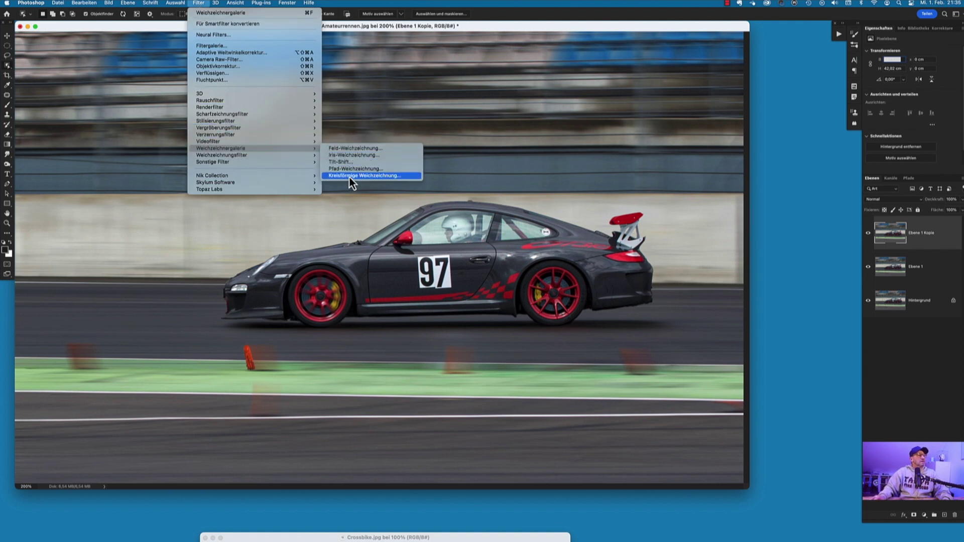
Apply a Spin Blur sized and centred on the car's rear wheel.
left_click(350, 177)
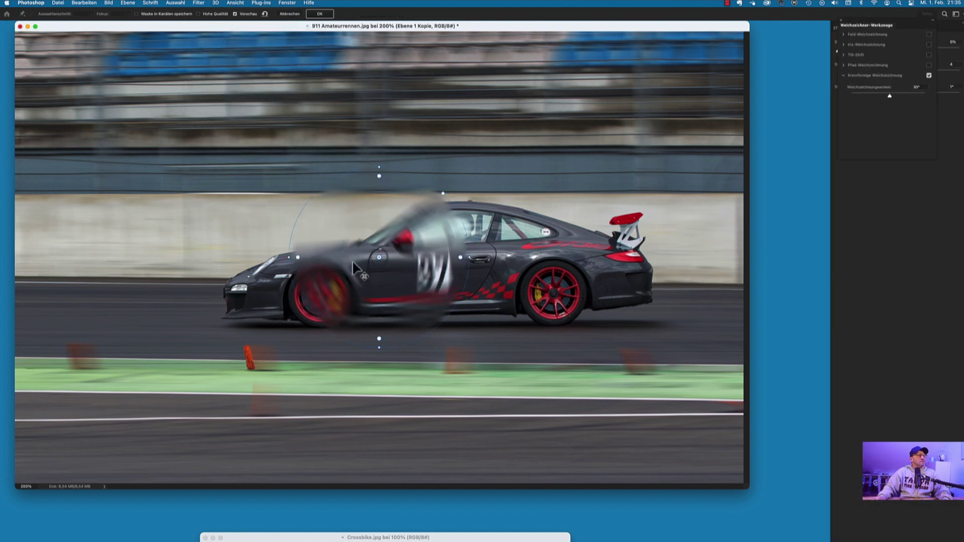
left_click_drag(379, 258, 555, 295)
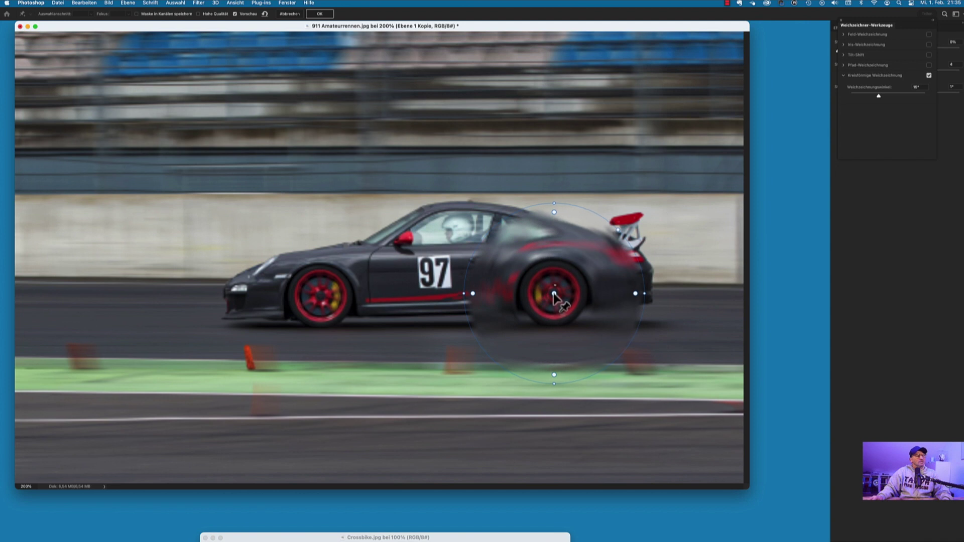
left_click_drag(589, 213, 565, 261)
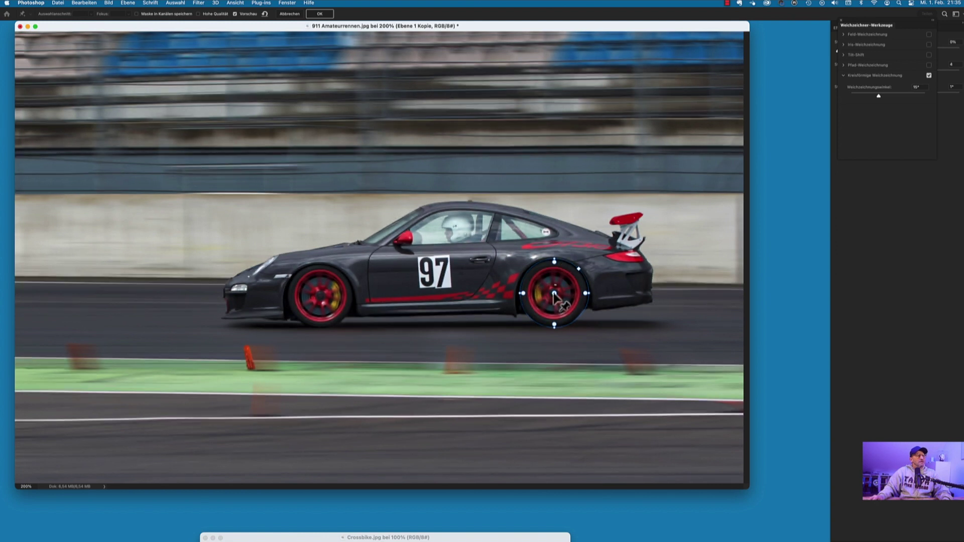
key("Return")
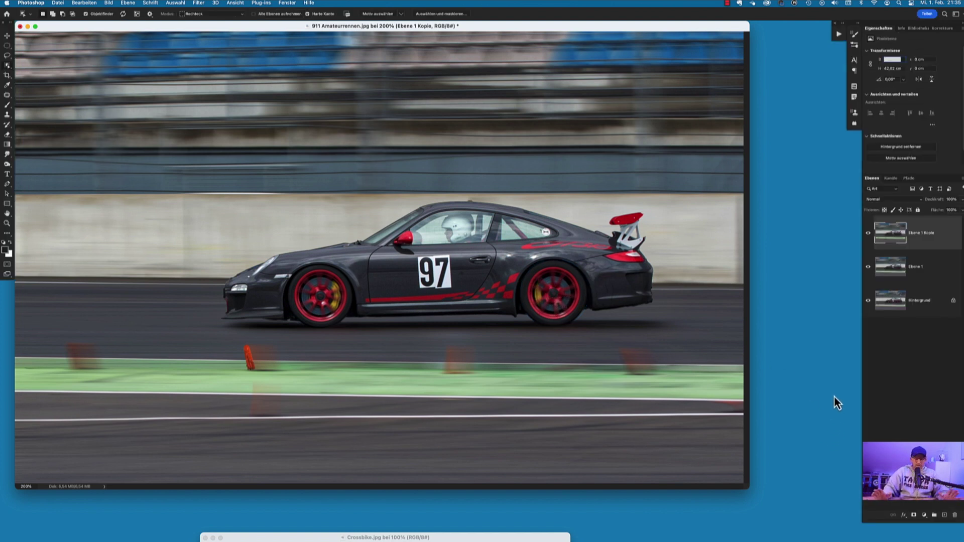
Toggle the blurred layers on and off to compare with the original photo.
left_click(868, 301, "alt")
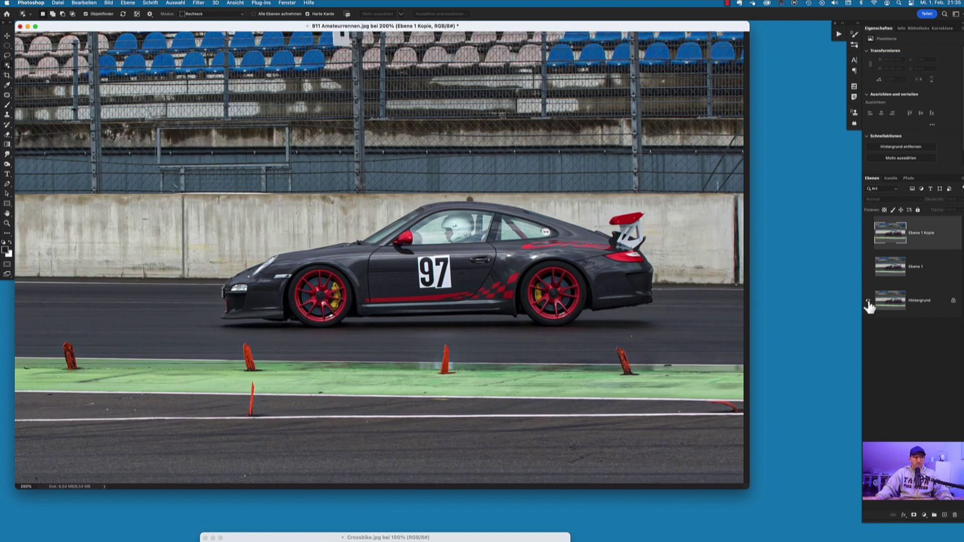
left_click(868, 301, "alt")
left_click(869, 302, "alt")
left_click(868, 301, "alt")
left_click(868, 302, "alt")
Restore the blurred layers' visibility and close the race-car document.
left_click(868, 301, "alt")
left_click(869, 302, "alt")
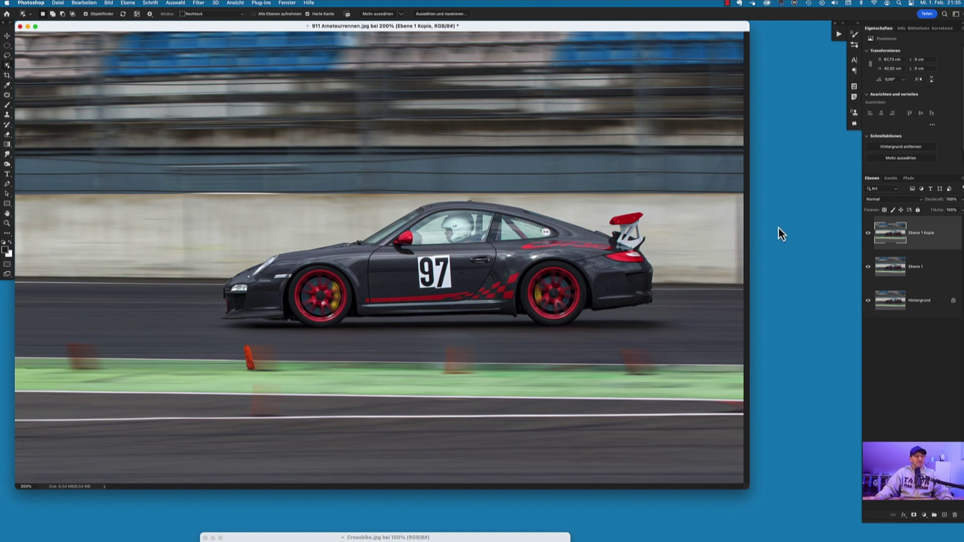
left_click(20, 27)
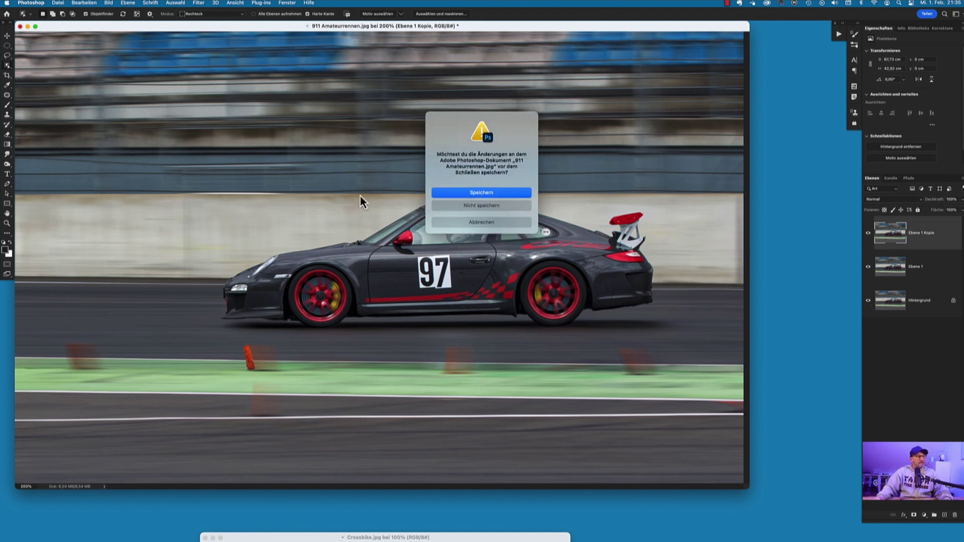
left_click(480, 206)
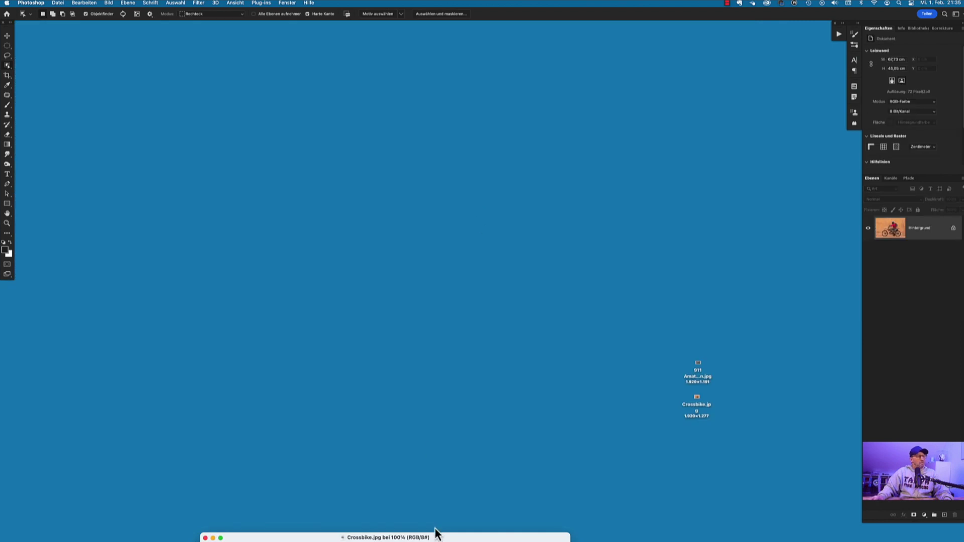
Bring up the Crossbike.jpg photo, zoom in, and duplicate its Hintergrund layer.
left_click_drag(447, 537, 490, 114)
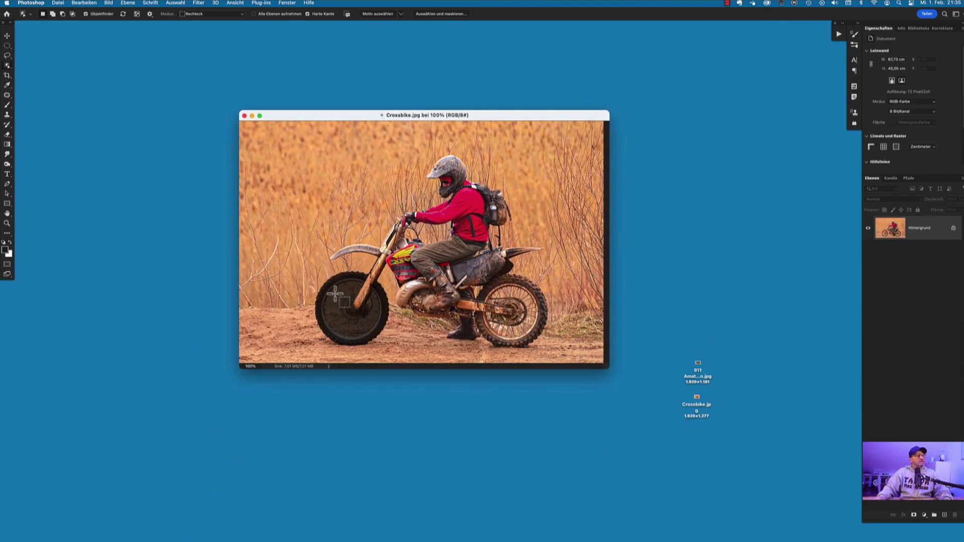
left_click_drag(565, 119, 568, 98)
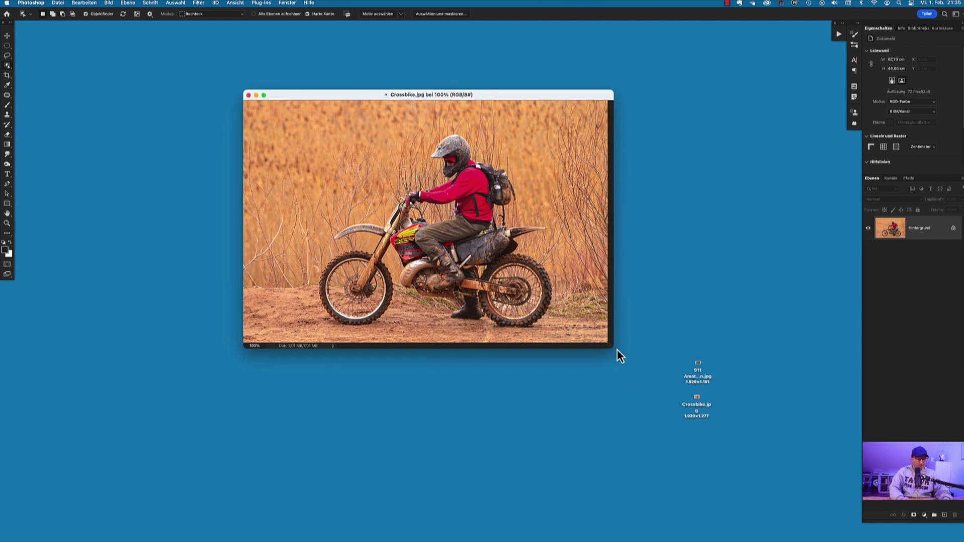
key("super+plus")
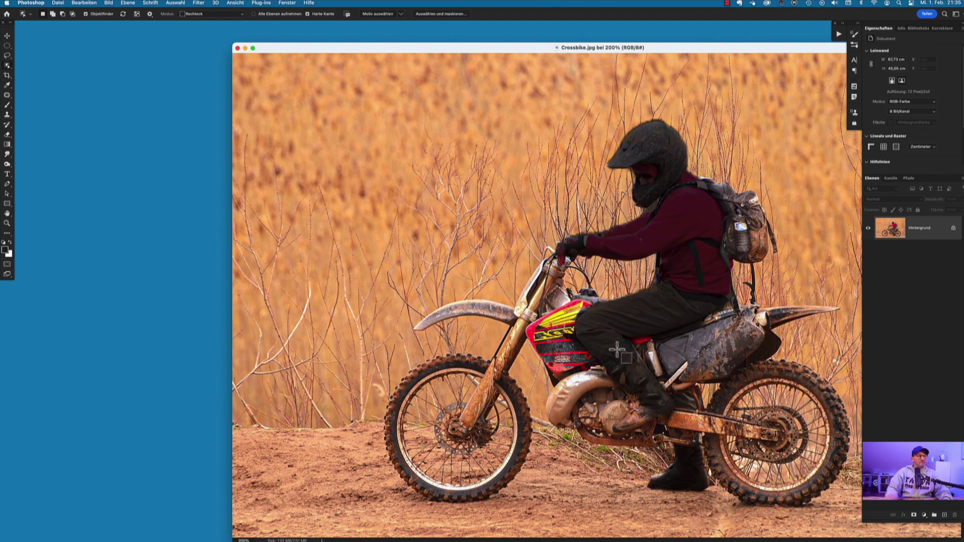
left_click_drag(713, 49, 582, 34)
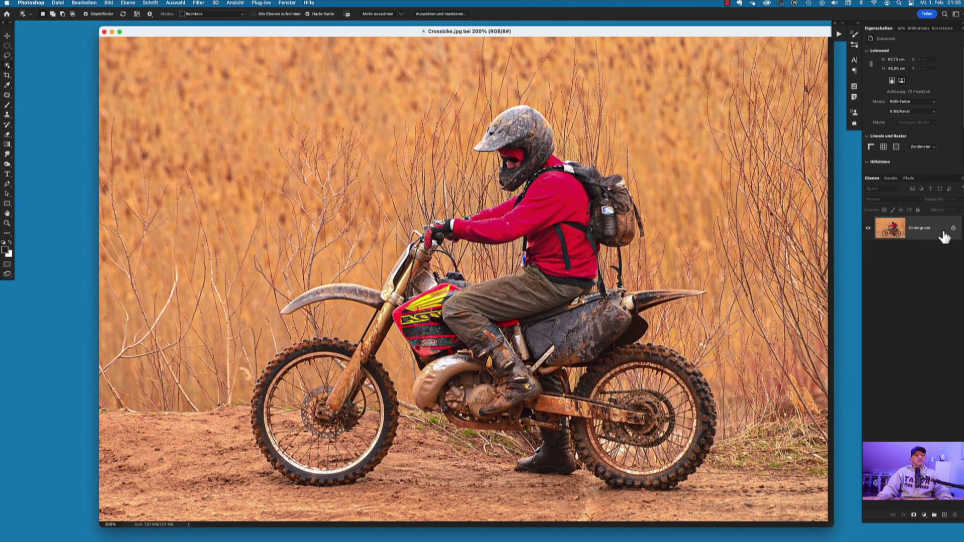
left_click_drag(941, 232, 944, 515)
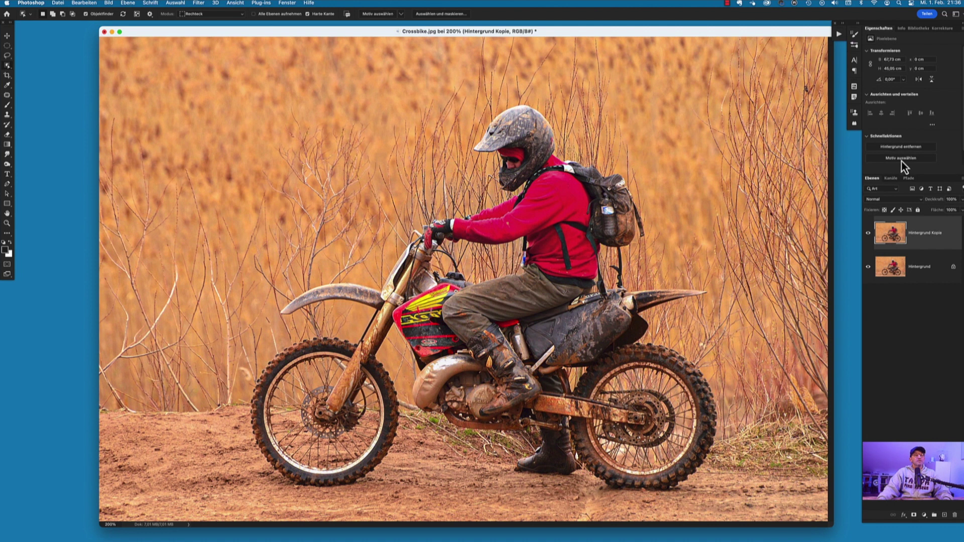
Select the rider and dirt bike on Hintergrund Kopie with Select Subject.
left_click(902, 160)
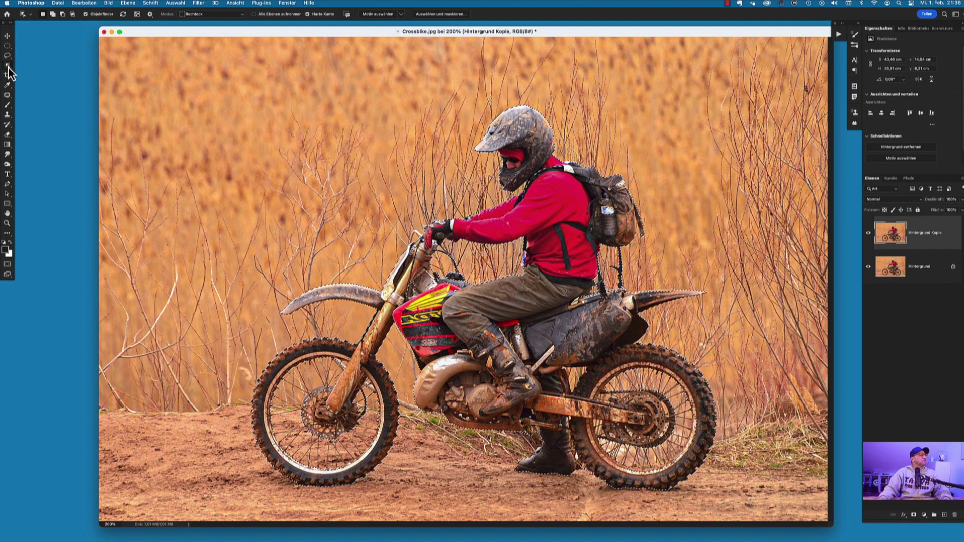
right_click(8, 67)
left_click(28, 73)
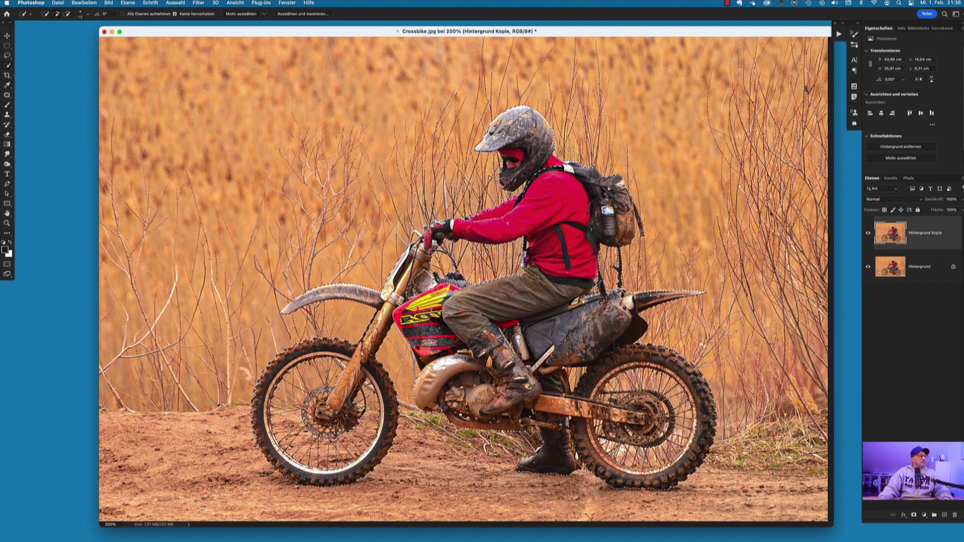
Refine the rider-and-bike selection edges using a Quick Selection brush of about 56 px, then 25 px.
key("super+plus")
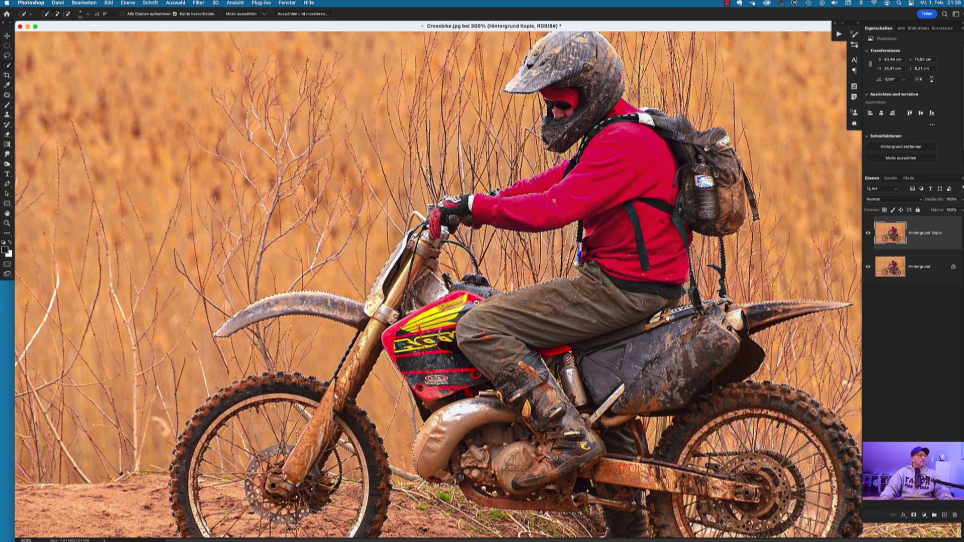
scroll(437, 281, "down", 1)
scroll(437, 282, "down", 4)
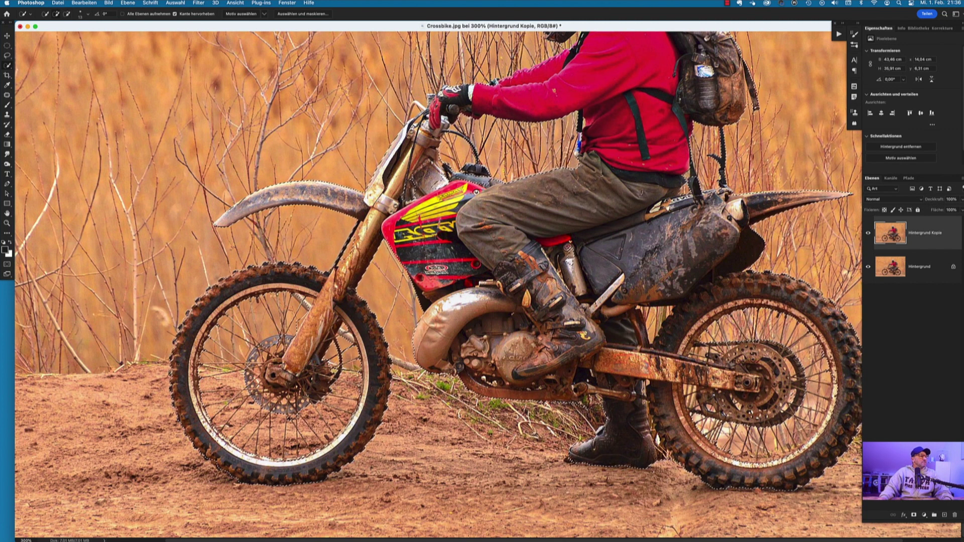
left_click_drag(273, 312, 304, 318)
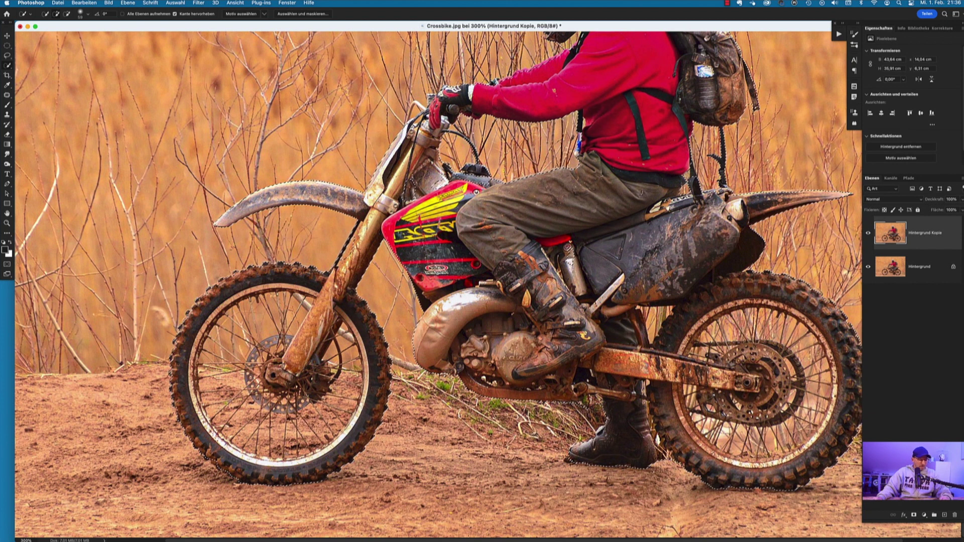
left_click_drag(721, 345, 701, 349)
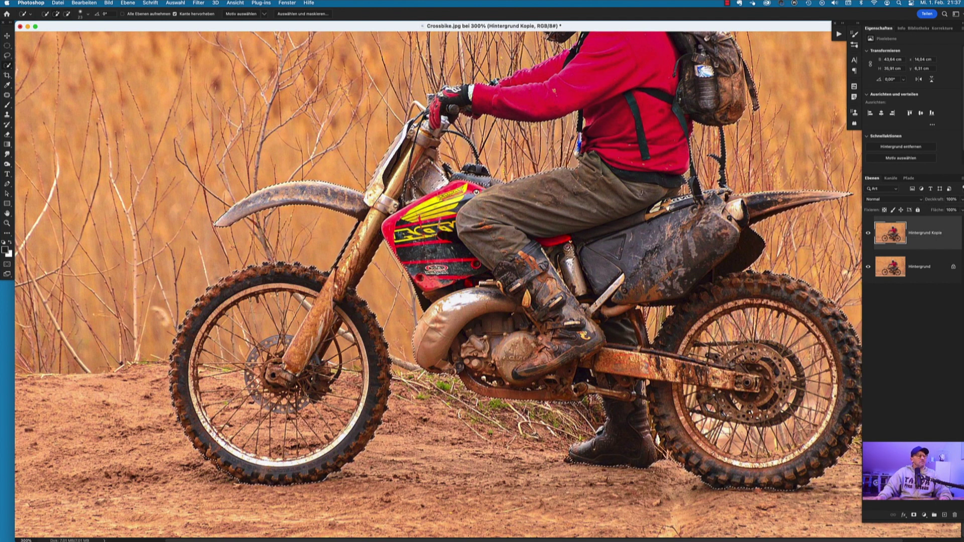
Touch up fine details of the rider-and-bike selection with a smaller brush.
scroll(437, 283, "up", 1)
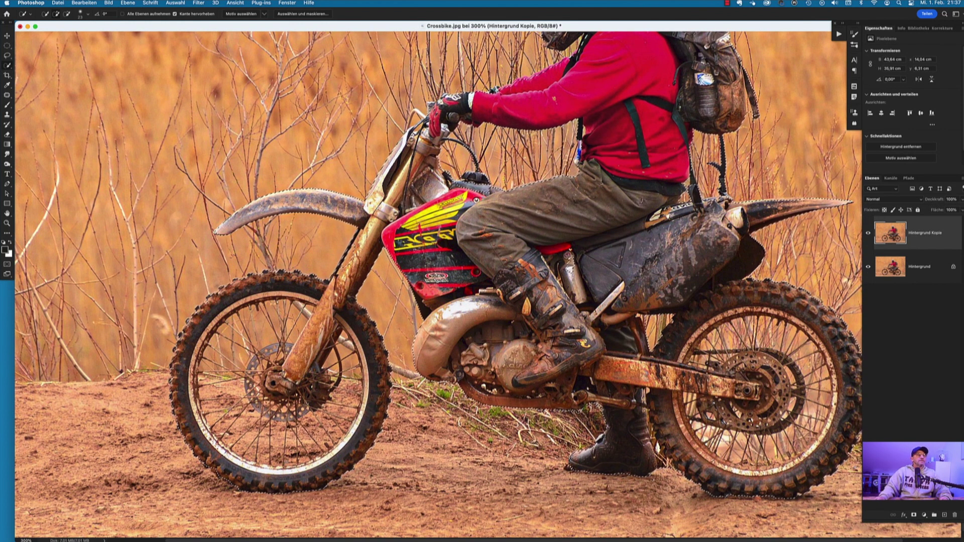
scroll(437, 284, "up", 5)
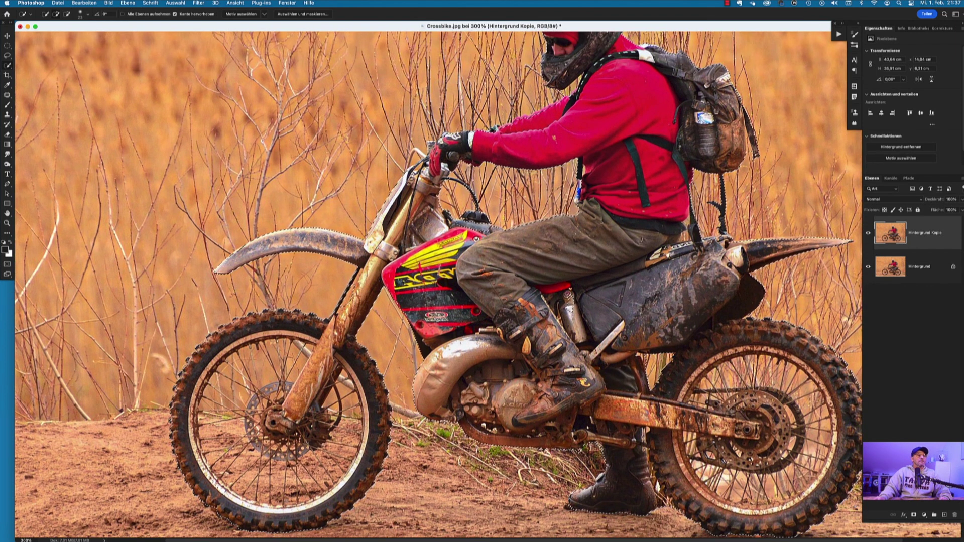
scroll(437, 284, "up", 8)
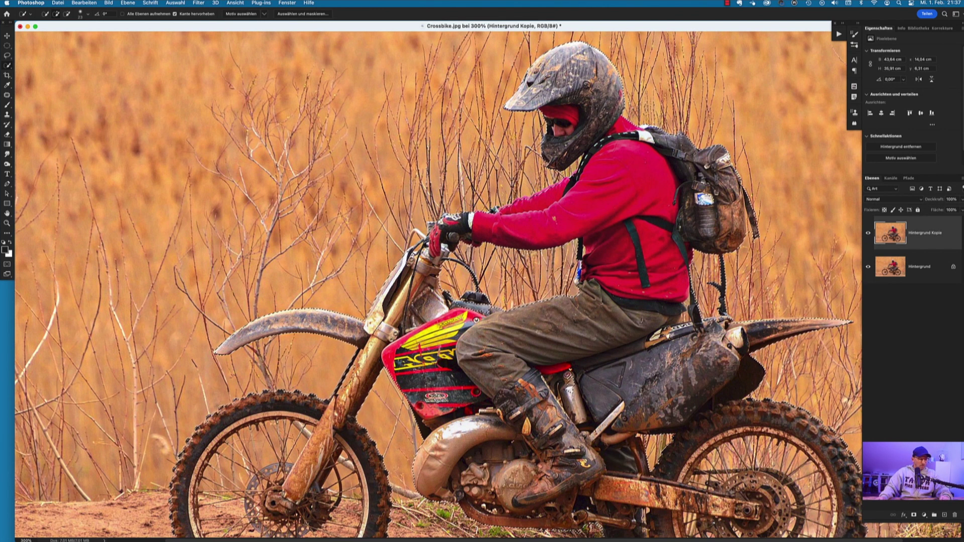
left_click_drag(564, 173, 561, 174)
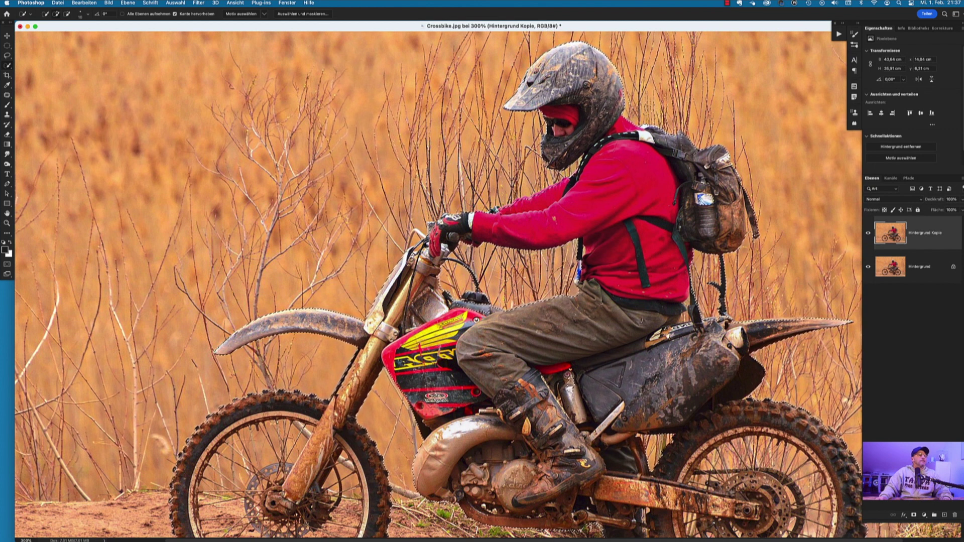
scroll(487, 285, "up", 1)
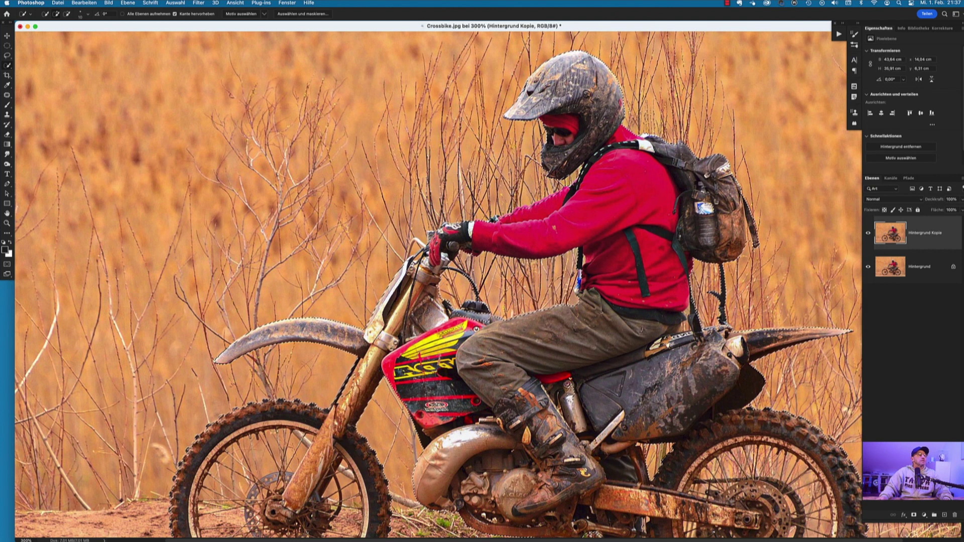
scroll(488, 285, "down", 1)
scroll(487, 285, "down", 2)
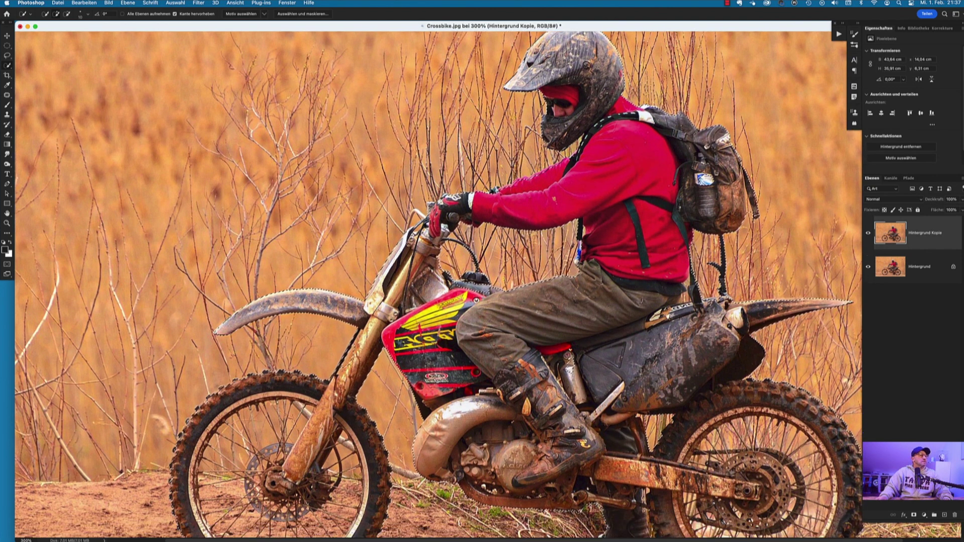
scroll(487, 285, "down", 3)
scroll(487, 285, "right", 1)
scroll(487, 285, "right", 1)
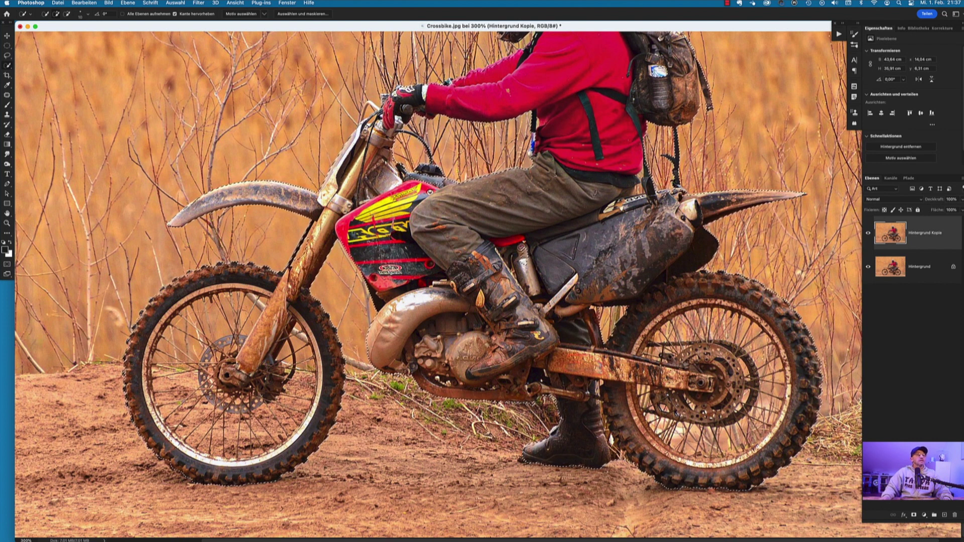
scroll(437, 281, "up", 5)
scroll(437, 281, "down", 1)
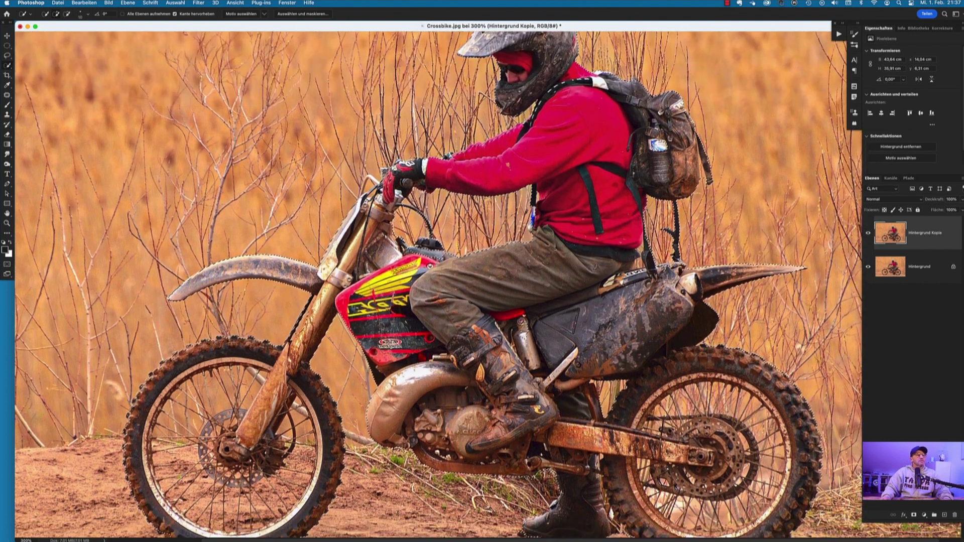
scroll(437, 281, "down", 3)
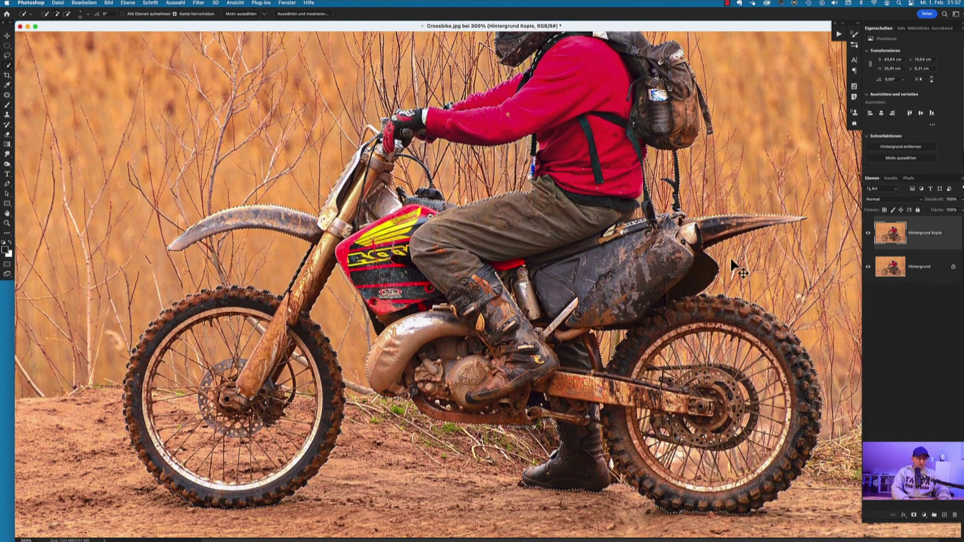
Copy the selected rider and bike to new layer Ebene 1, check the cutout, and hide it.
key("ctrl+j")
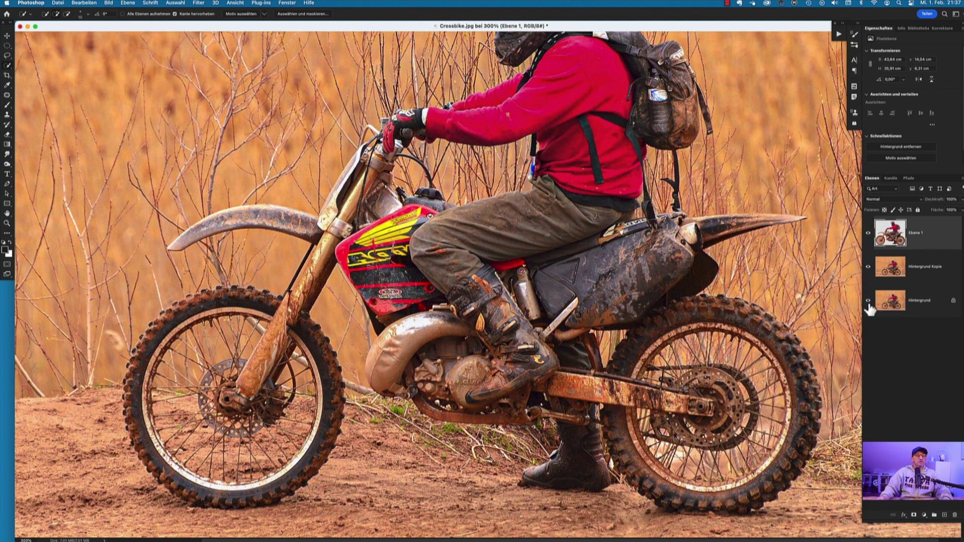
left_click(869, 268)
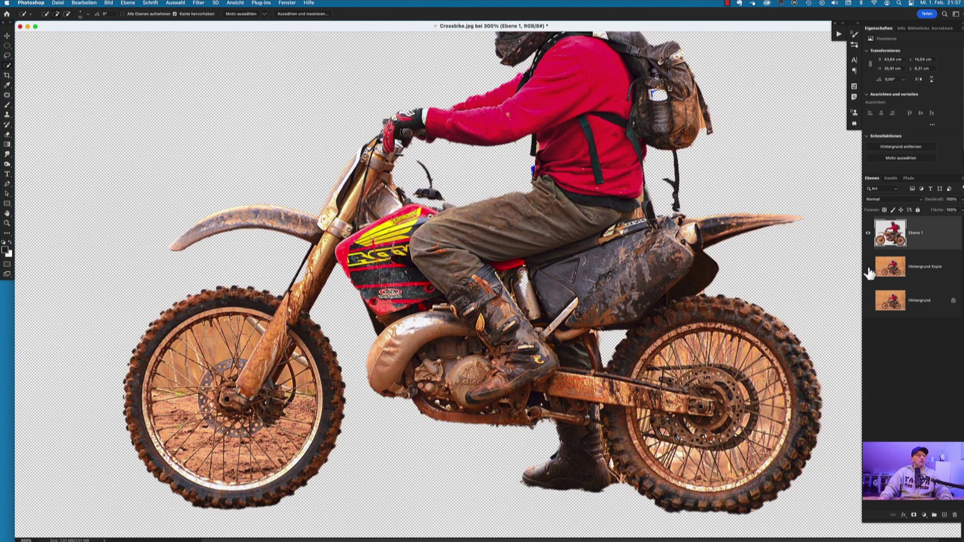
scroll(437, 281, "up", 5)
scroll(437, 281, "down", 5)
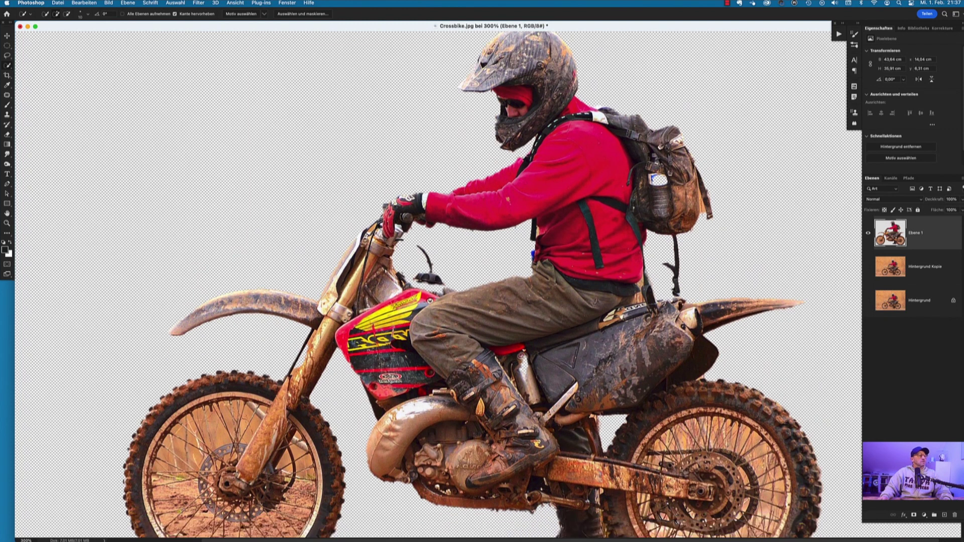
left_click(869, 268)
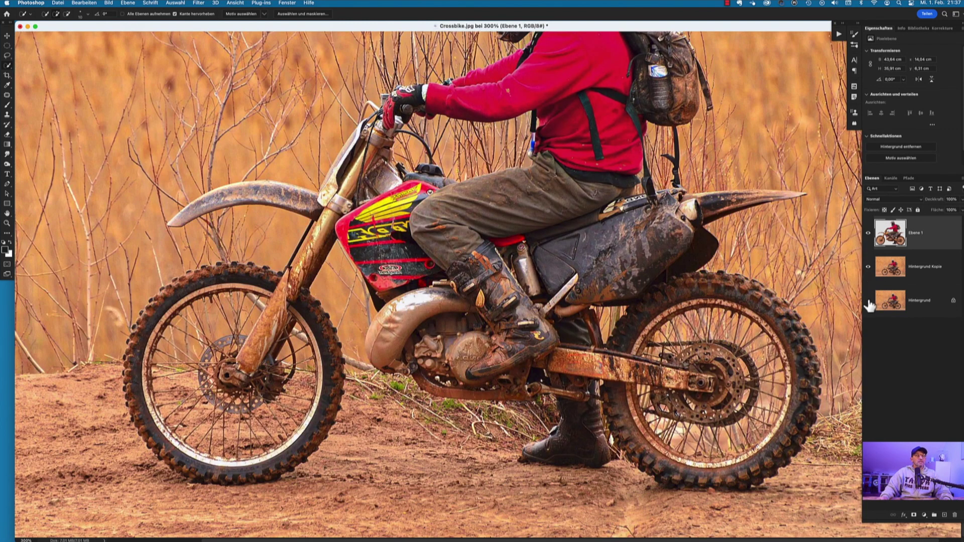
left_click(869, 233)
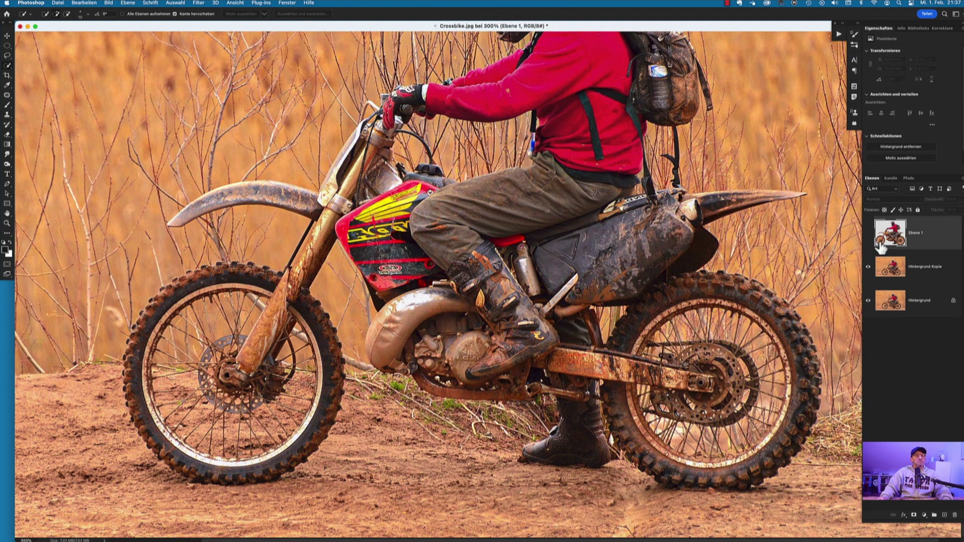
left_click(946, 271)
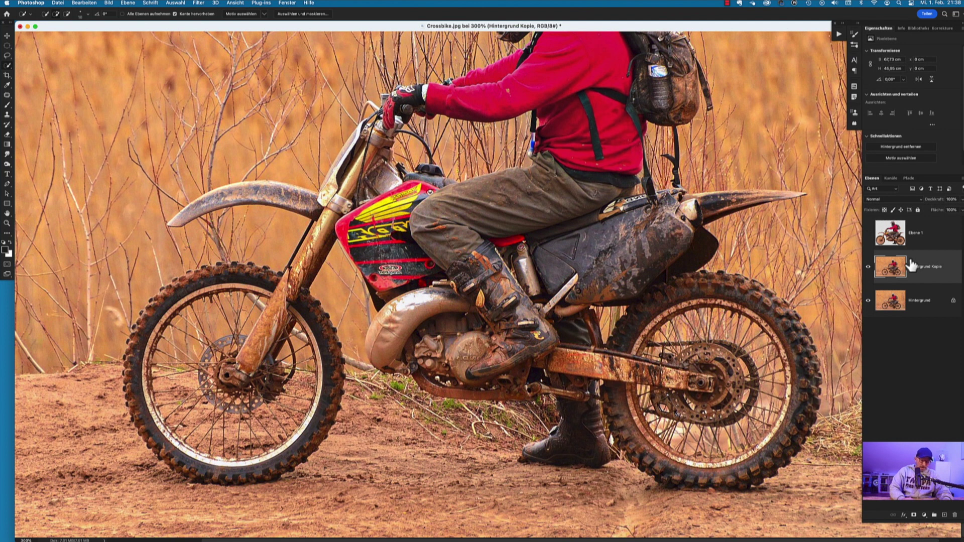
Reselect the rider and motorcycle on Hintergrund Kopie with the Object Selection tool.
key("super+minus")
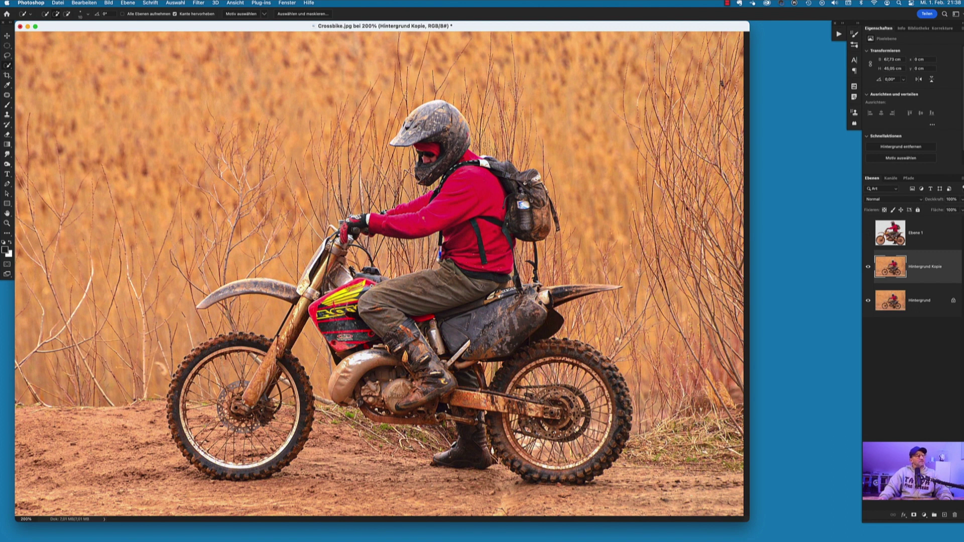
right_click(8, 66)
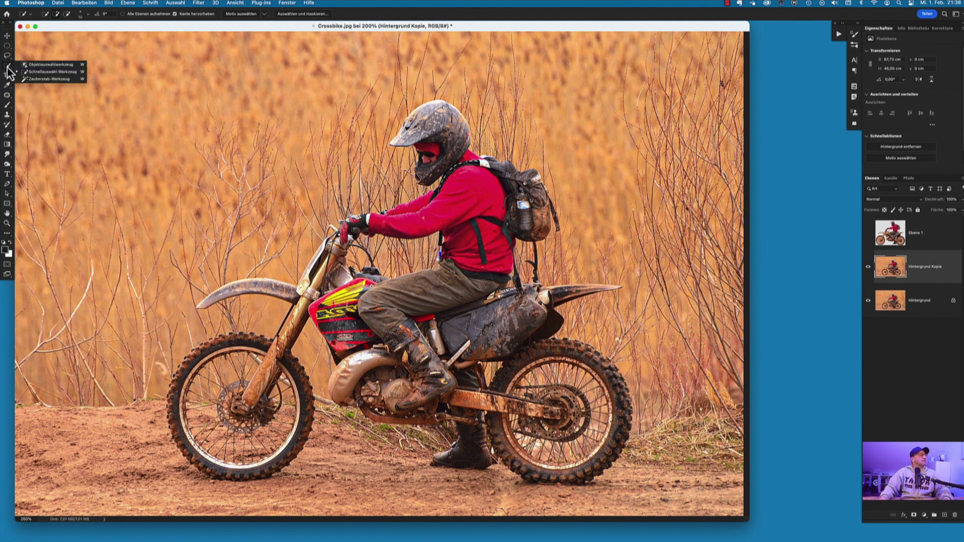
left_click(46, 65)
mouse_move(135, 65)
left_mouse_down()
mouse_move(602, 414)
mouse_move(668, 513)
left_mouse_up()
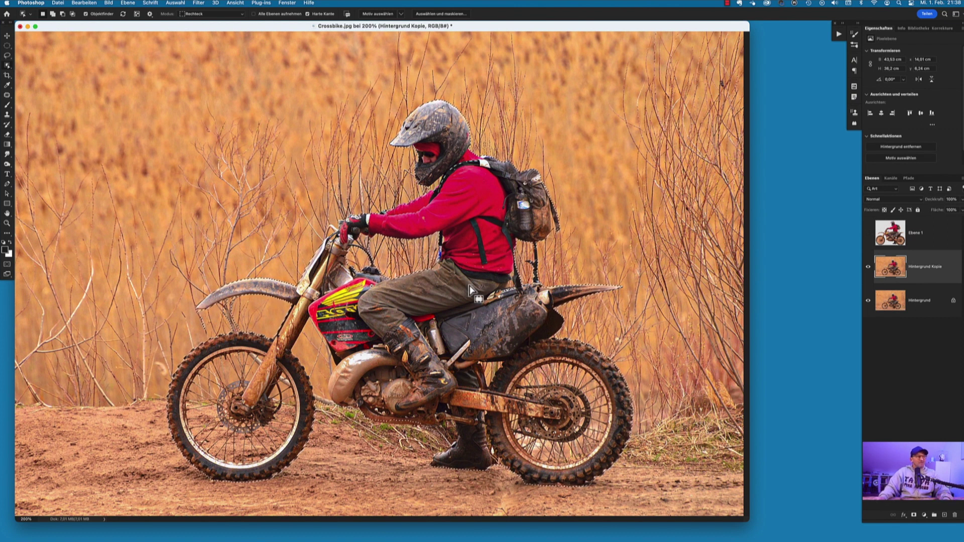
right_click(7, 65)
left_click(32, 74)
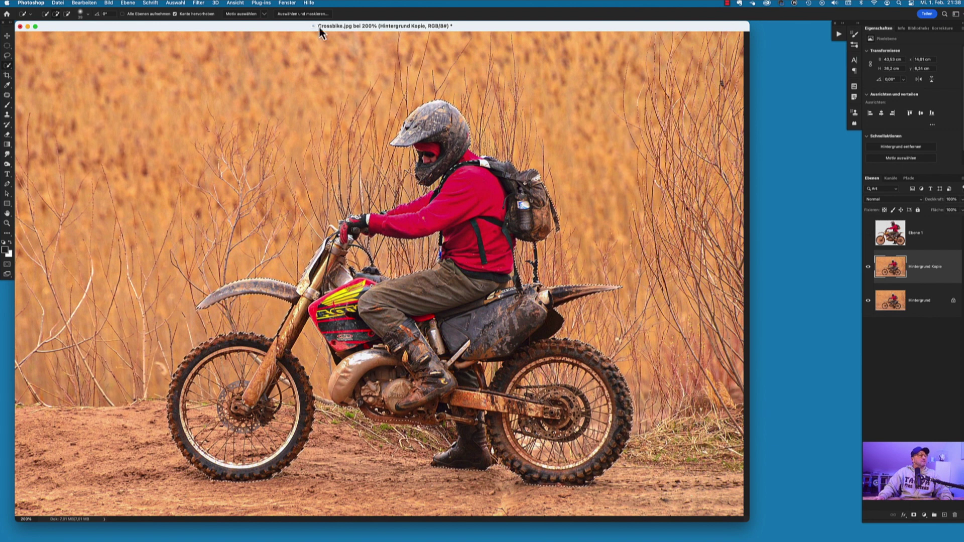
Expand the rider-and-motorcycle selection by 5 pixels via Auswahl verändern > Erweitern.
left_click(177, 4)
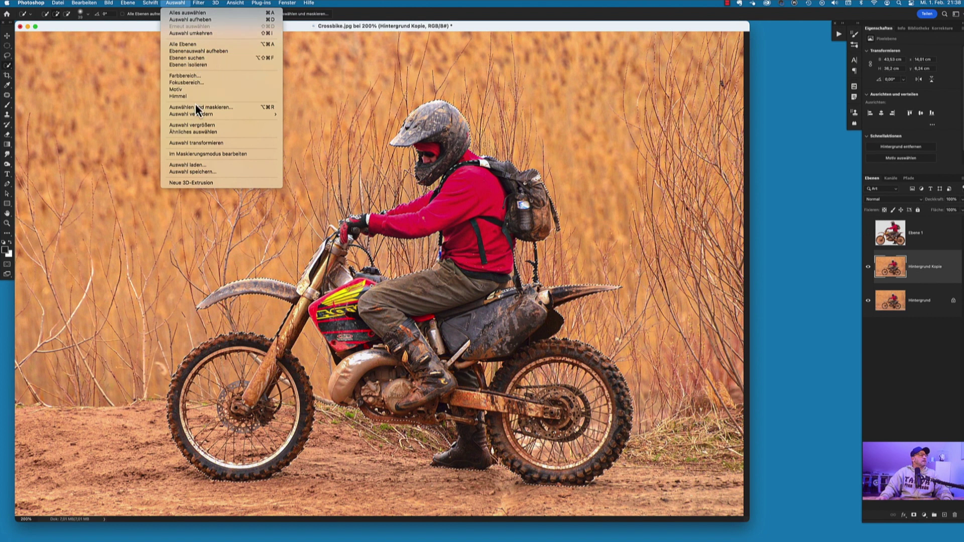
mouse_move(196, 114)
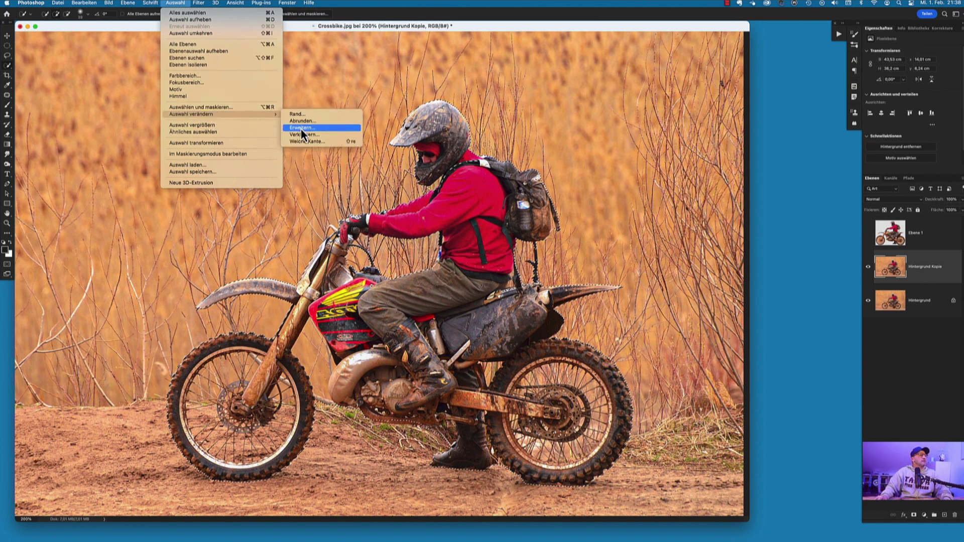
left_click(301, 128)
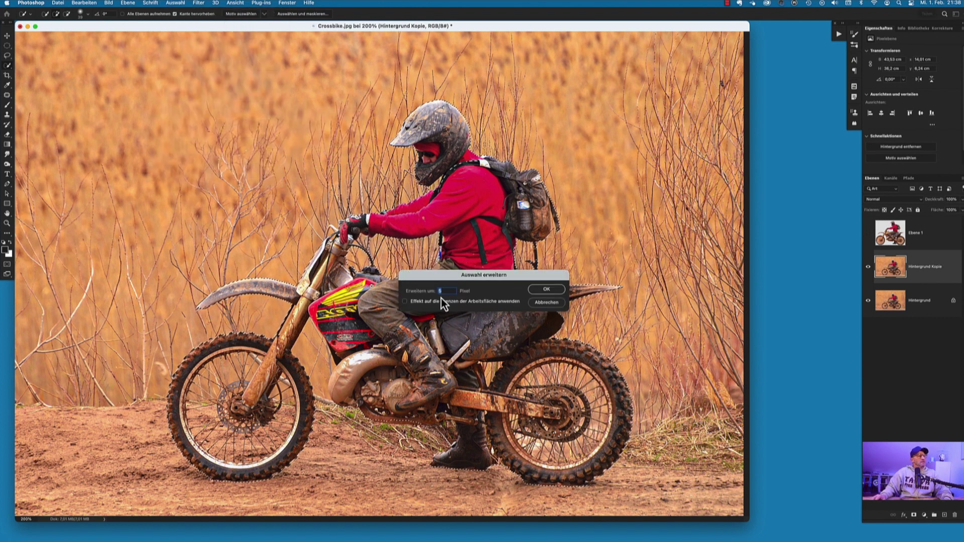
left_click(546, 290)
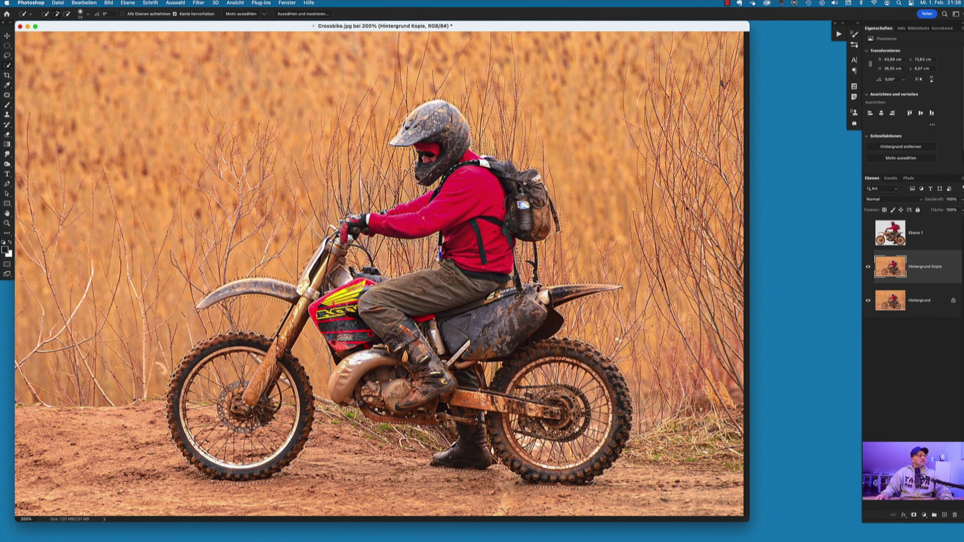
Content-aware fill (Inhaltsbasiert) the selection to erase the rider and bike, then deselect.
right_click(445, 300)
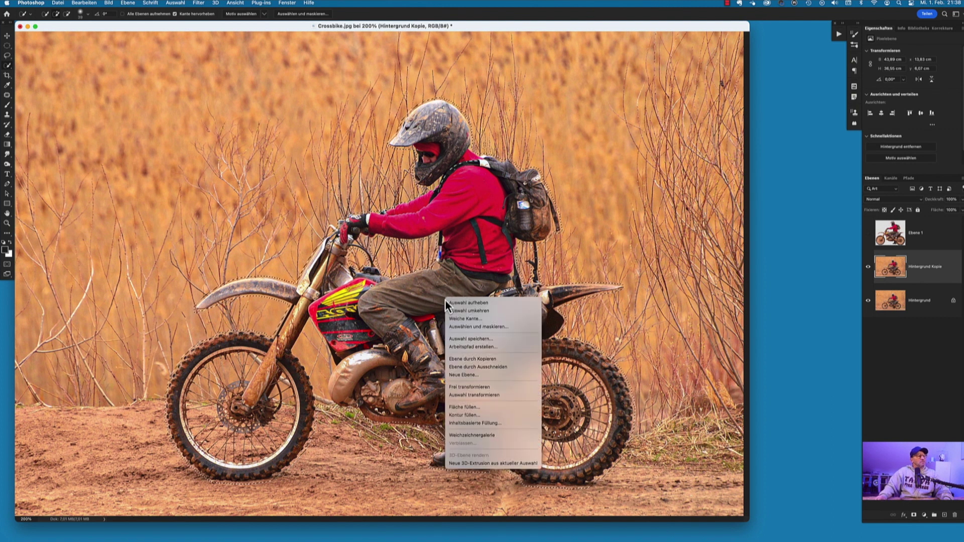
left_click(473, 407)
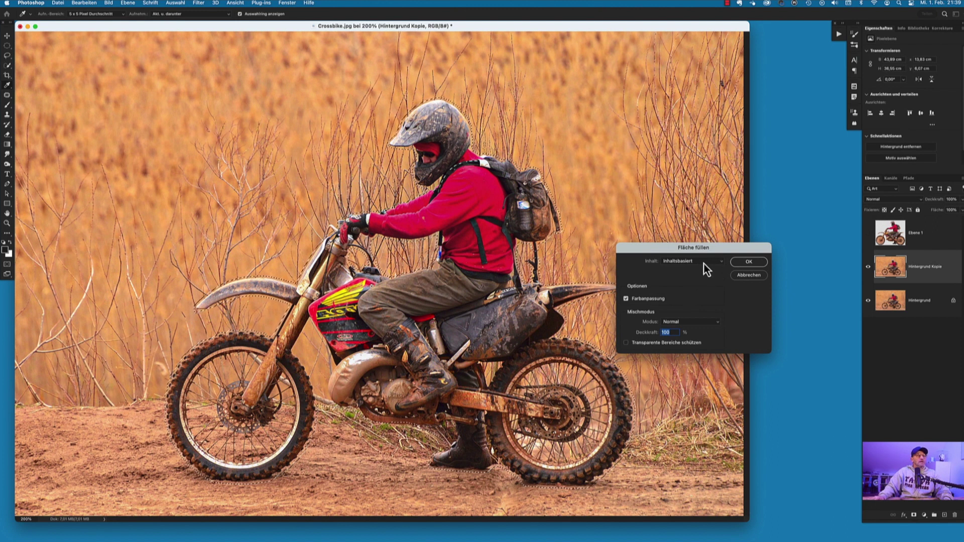
left_click(748, 262)
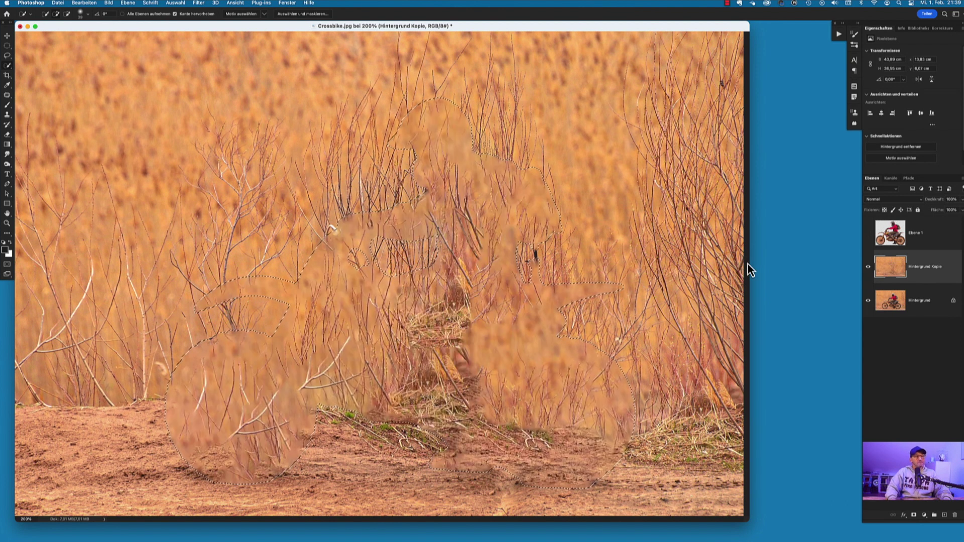
key("super+d")
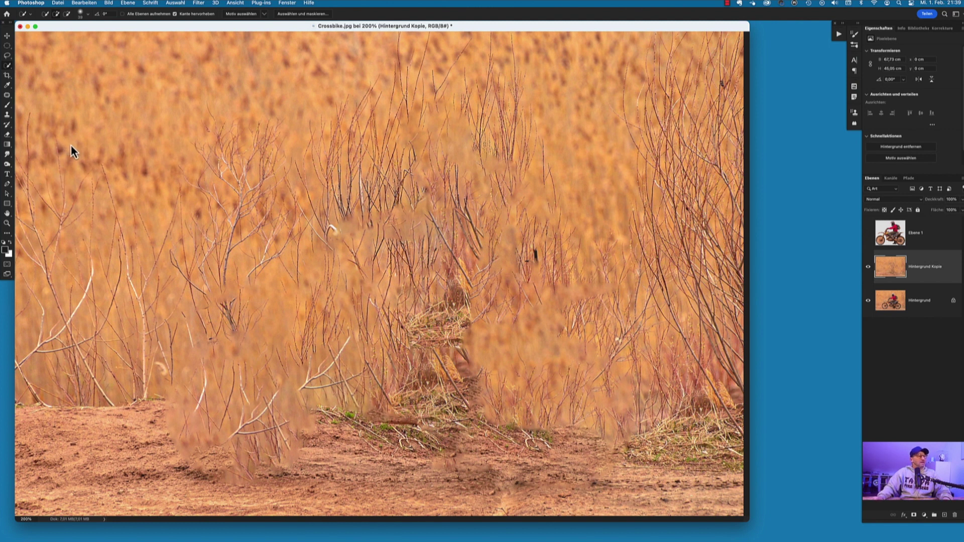
Patch away the two leftover blotches in the filled area with the Ausbessern tool.
right_click(7, 96)
left_click(38, 118)
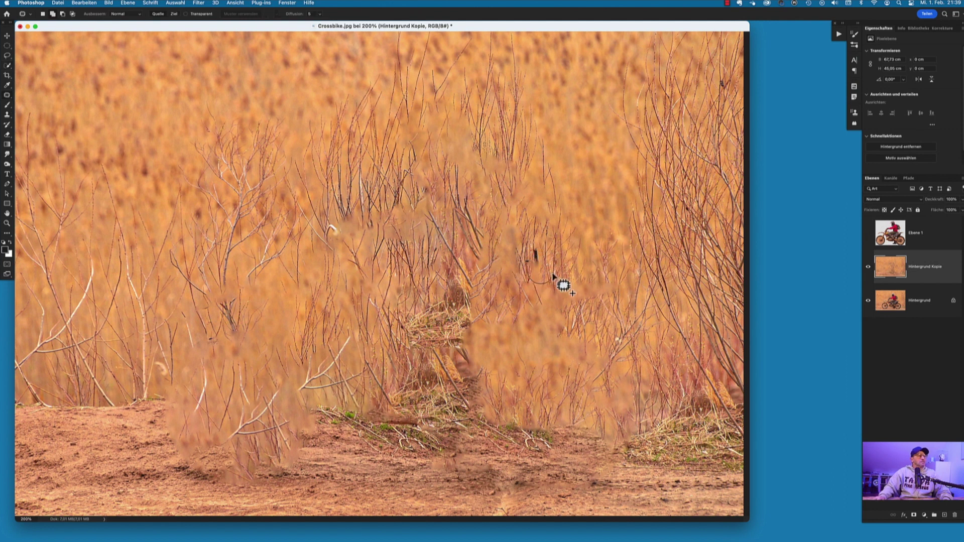
left_click_drag(553, 276, 558, 271)
left_click_drag(330, 246, 334, 237)
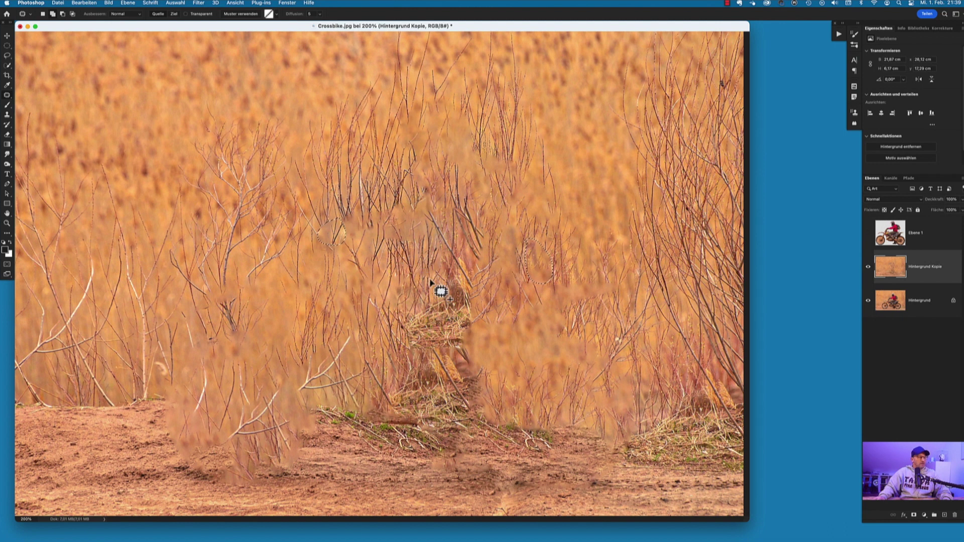
key("super+d")
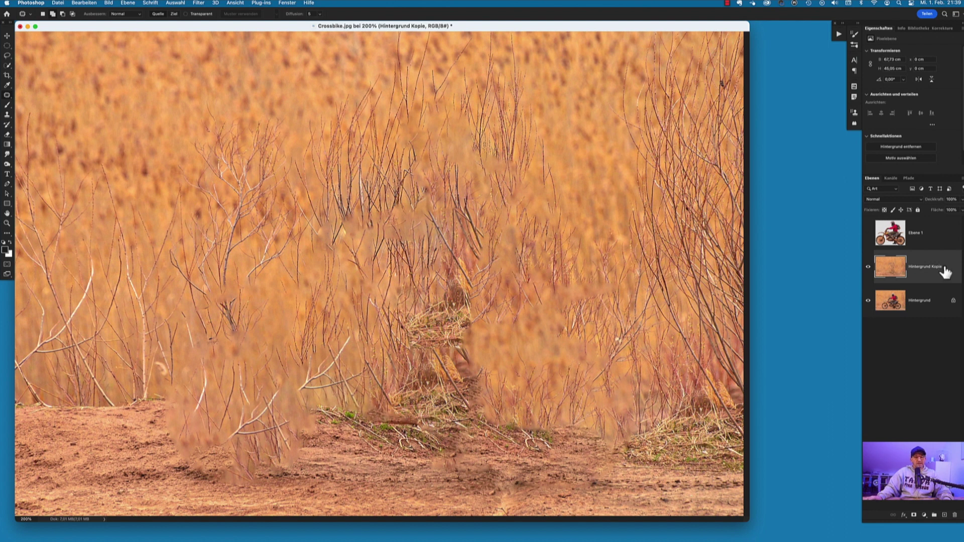
Apply a strong horizontal Pfad-Weichzeichnung path blur to the background copy.
left_click(198, 4)
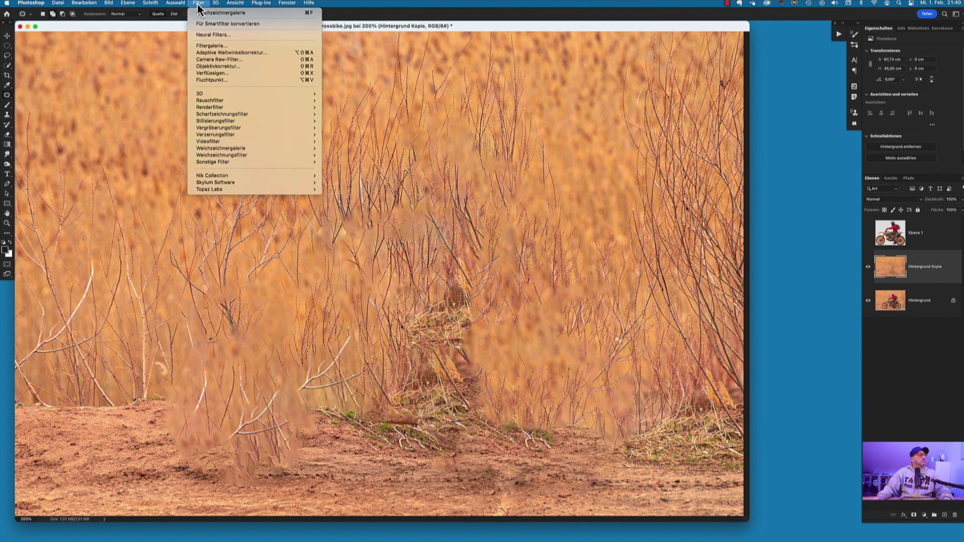
mouse_move(220, 149)
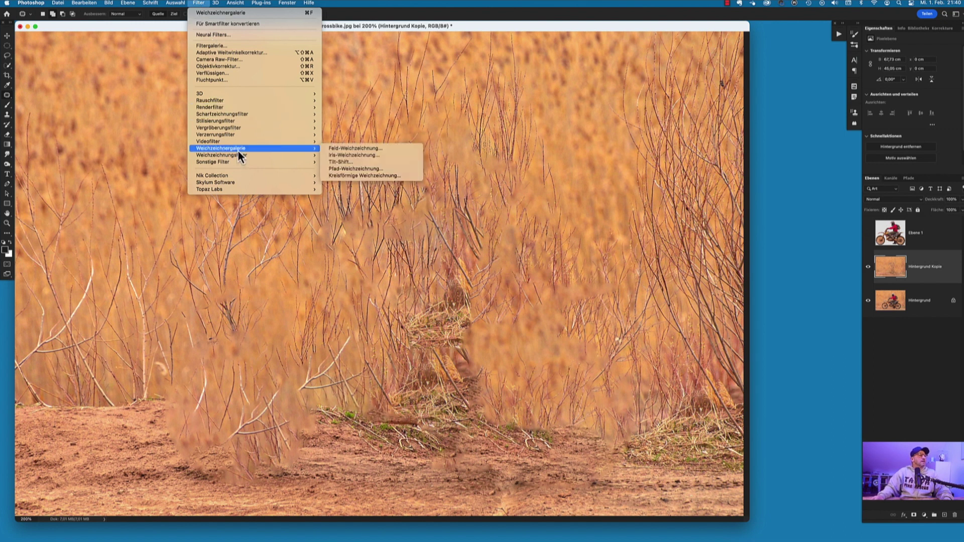
left_click(360, 170)
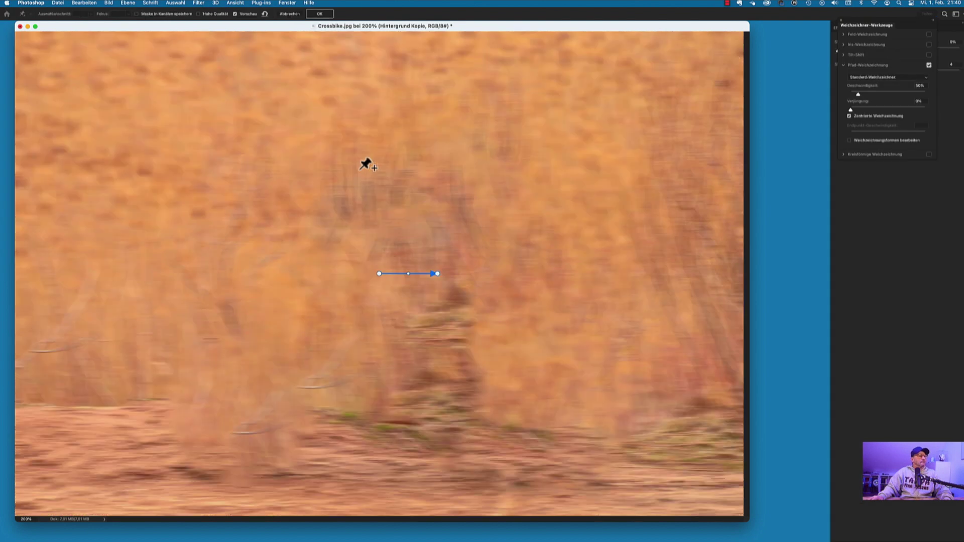
left_click(439, 276)
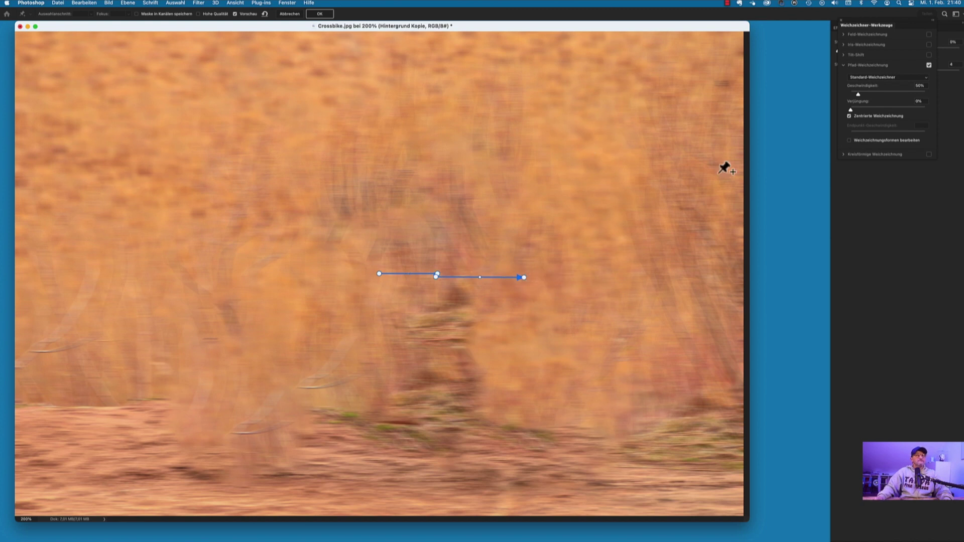
mouse_move(858, 97)
left_mouse_down()
mouse_move(885, 100)
mouse_move(866, 99)
left_mouse_up()
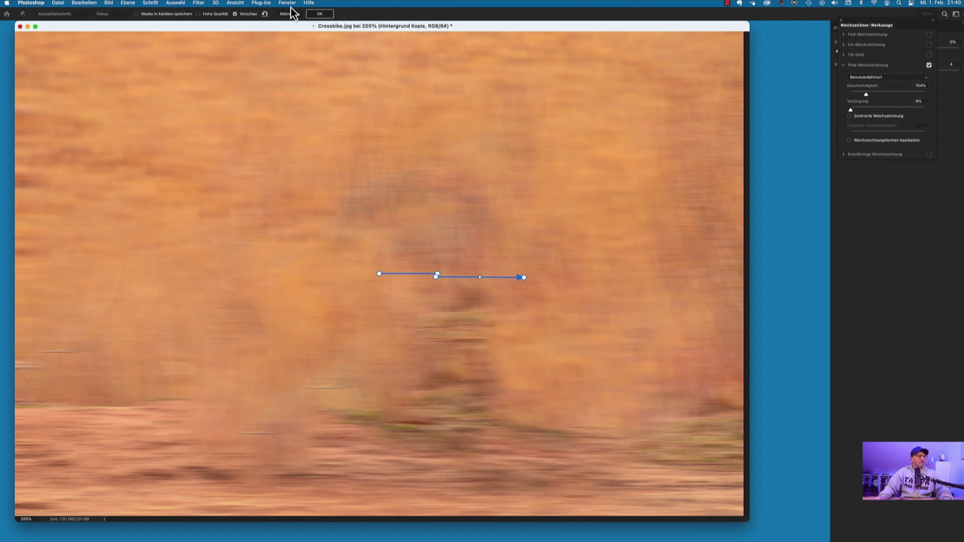
left_click(319, 14)
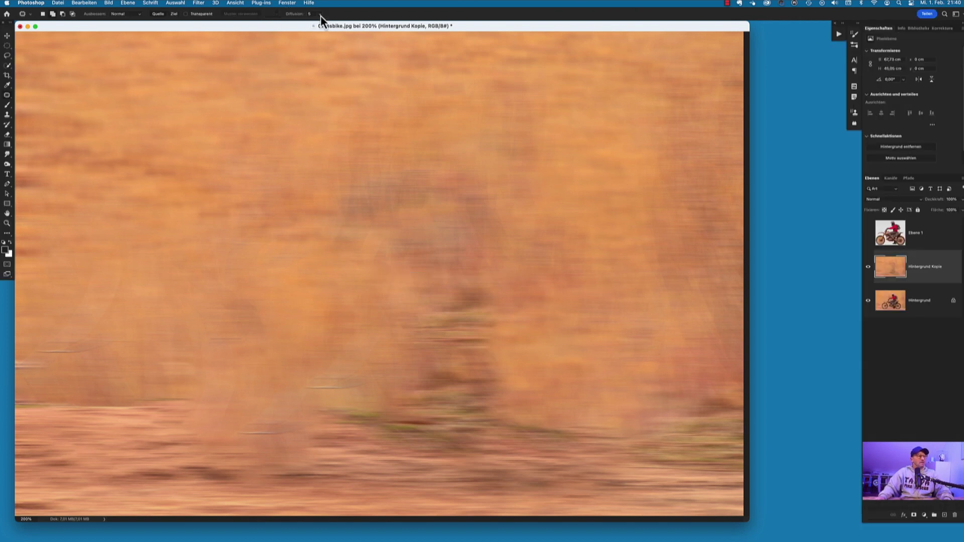
Show the rider, merge visible layers into Ebene 1, and duplicate it as Ebene 1 Kopie.
left_click(868, 234)
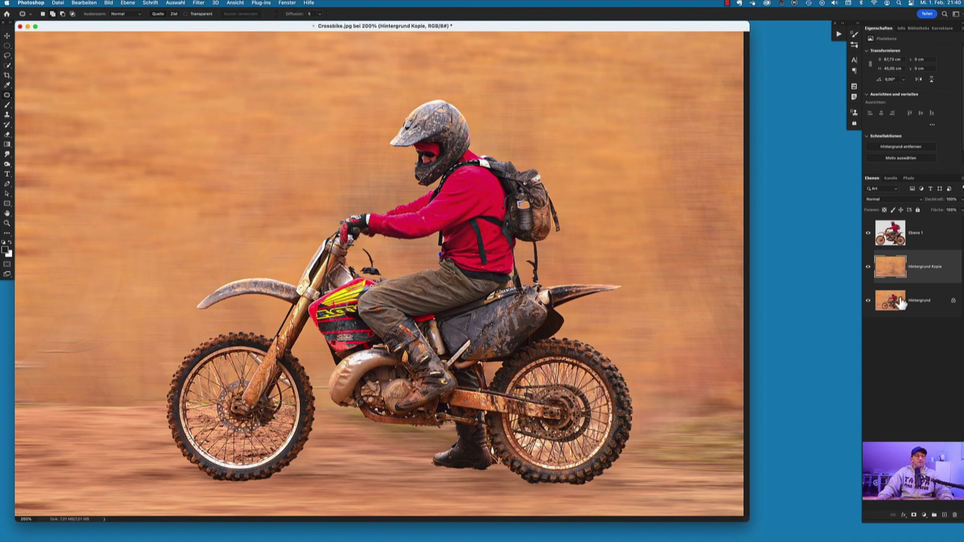
left_click(939, 239, "shift")
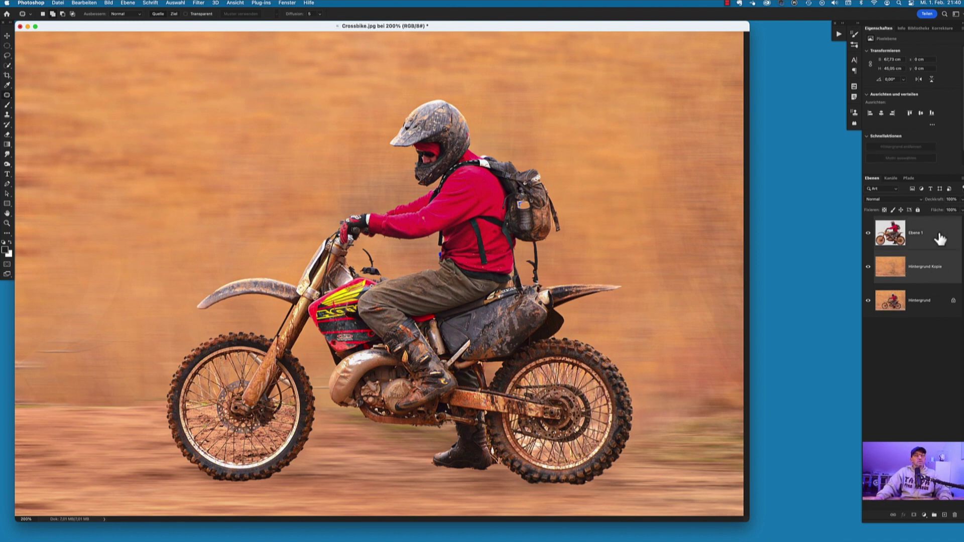
right_click(939, 262)
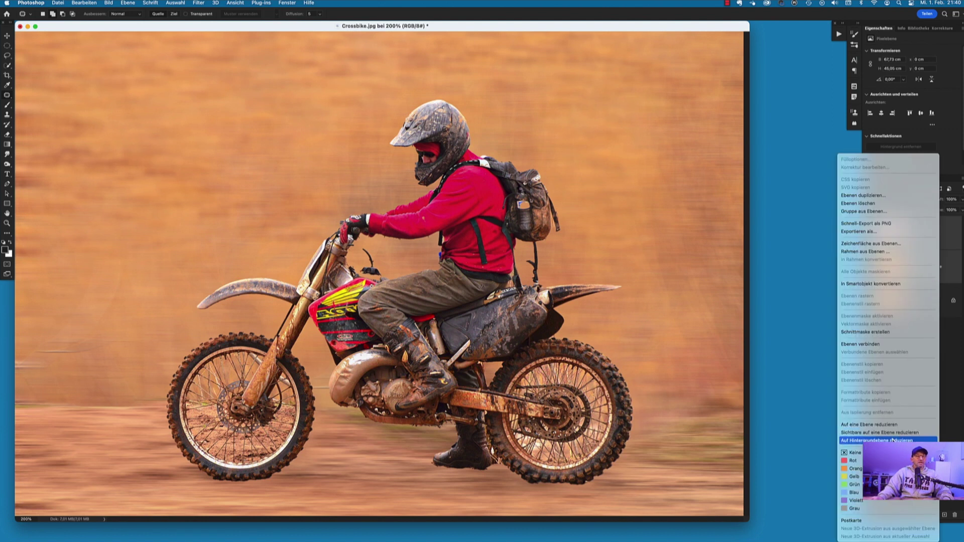
left_click(887, 426)
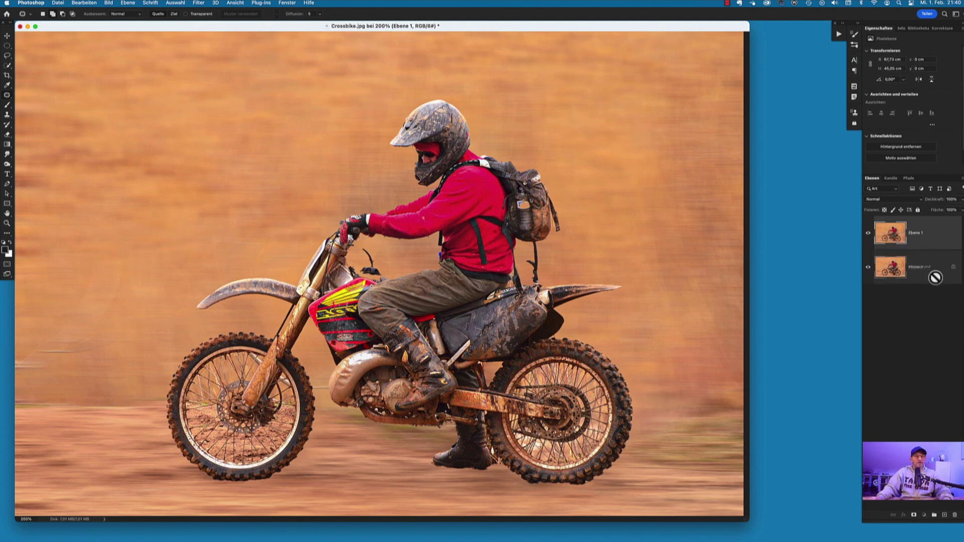
key("super+j")
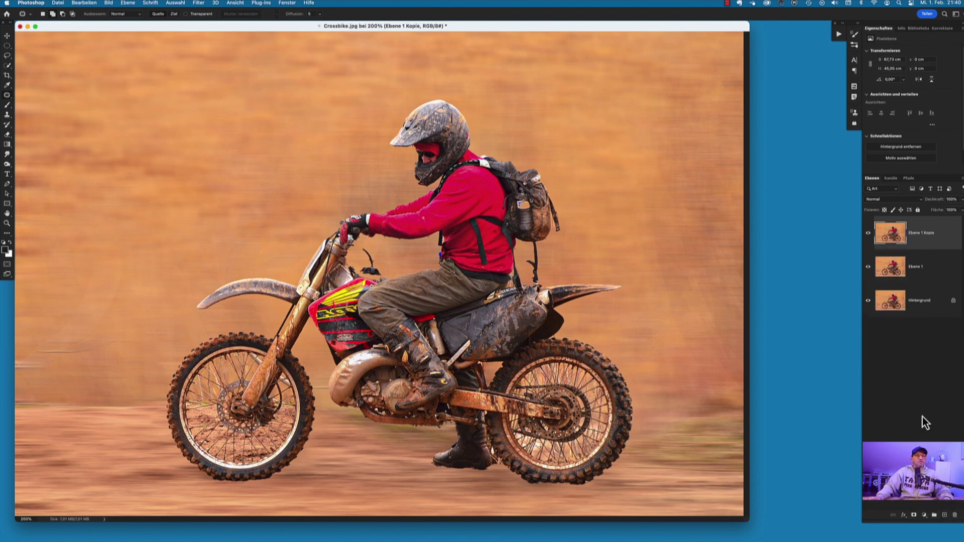
Apply a Kreisförmige Weichzeichnung spin blur fitted to the rear wheel on Ebene 1 Kopie.
left_click(200, 4)
mouse_move(221, 149)
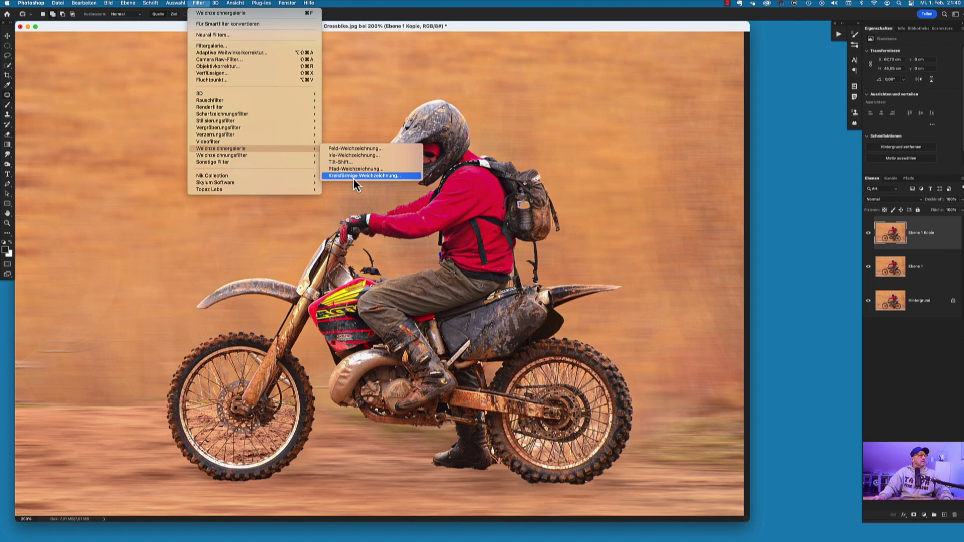
left_click(353, 178)
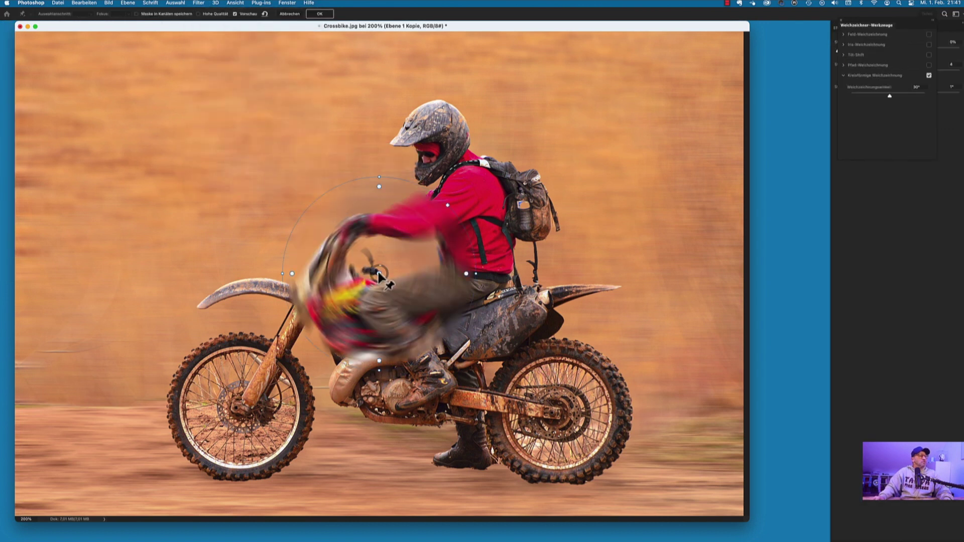
mouse_move(388, 270)
left_mouse_down()
mouse_move(475, 308)
mouse_move(549, 382)
mouse_move(556, 416)
left_mouse_up()
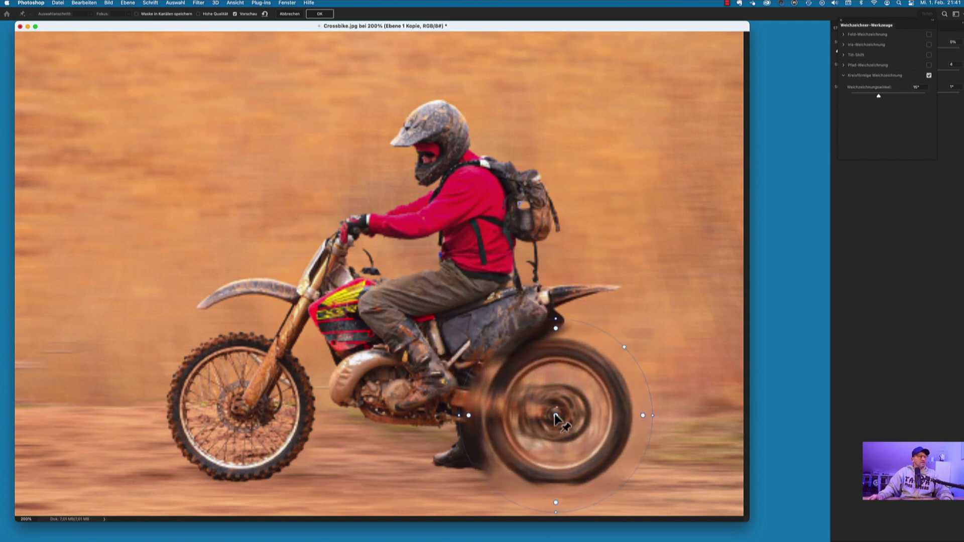
left_click_drag(593, 328, 581, 353)
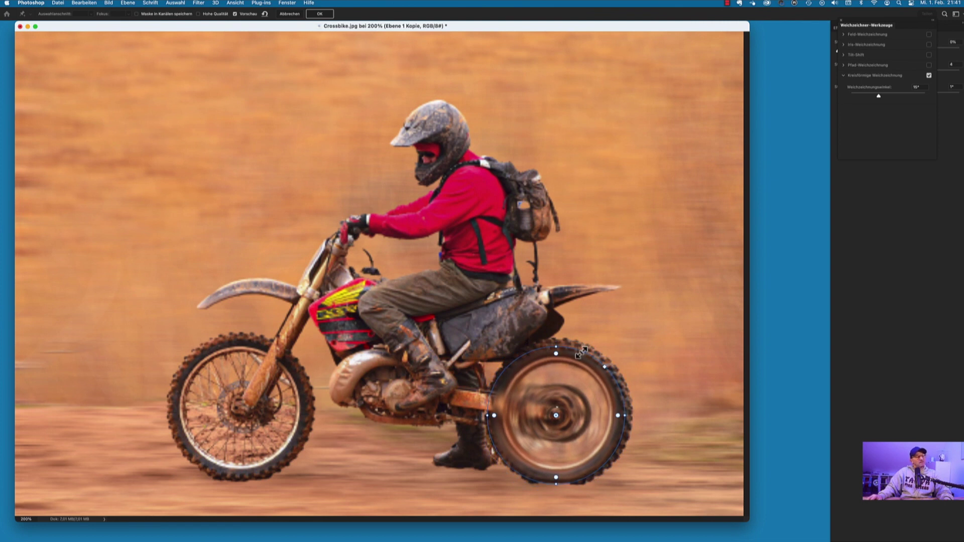
left_click_drag(581, 354, 592, 344)
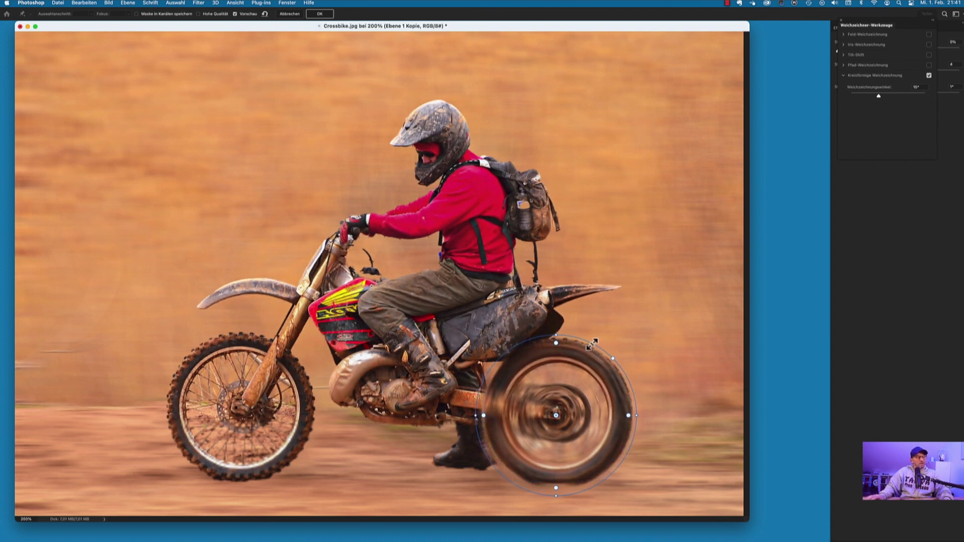
key("Return")
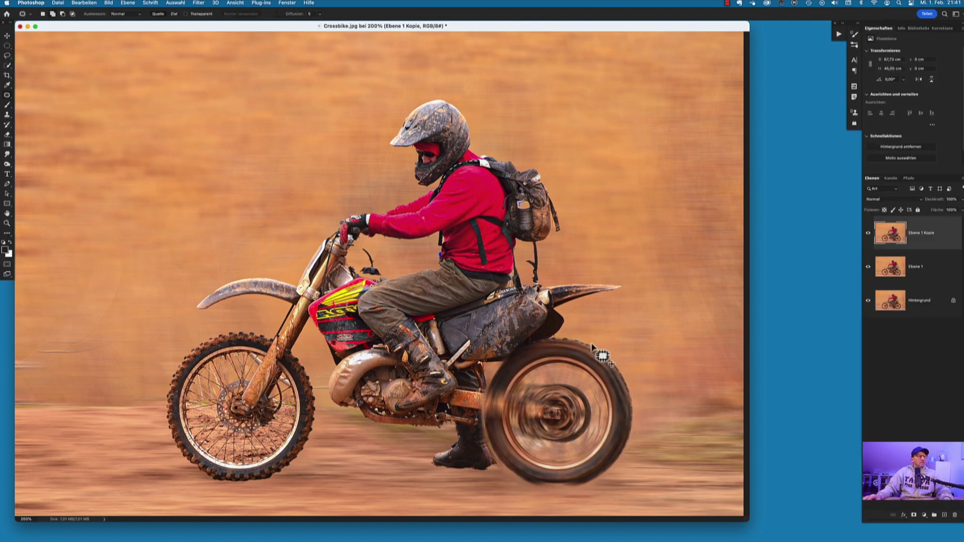
left_click(199, 3)
mouse_move(221, 147)
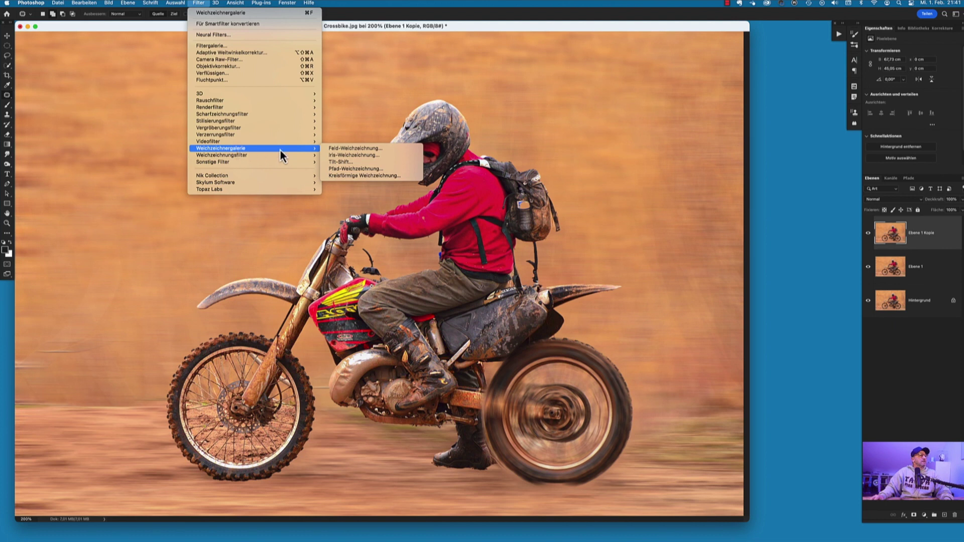
Apply a spin blur centred on the front wheel hub, shrunk to fit the front wheel.
left_click(348, 178)
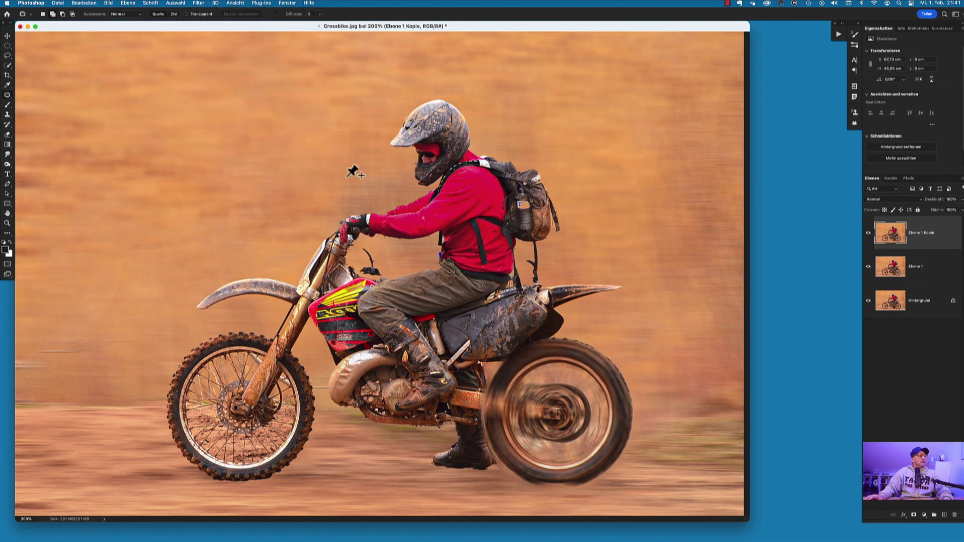
left_click_drag(379, 274, 242, 410)
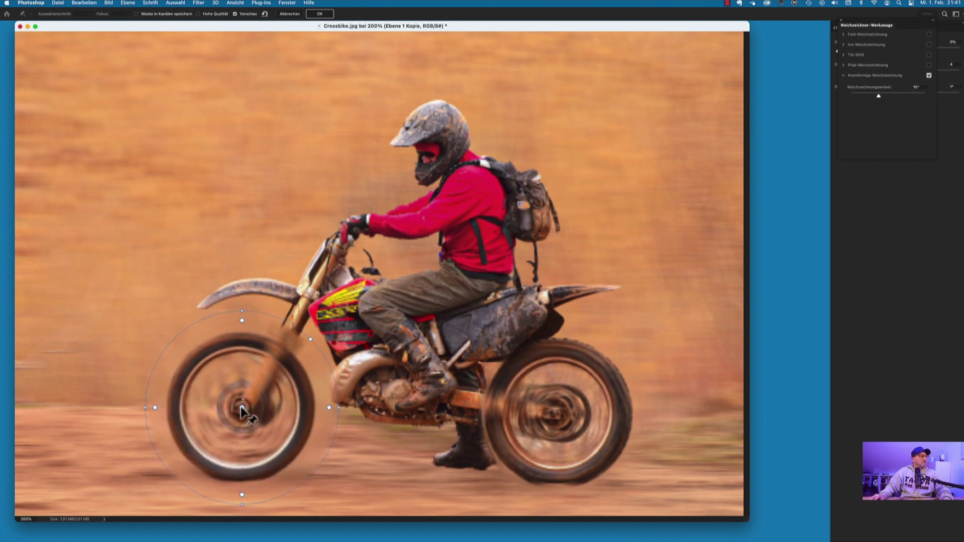
left_click_drag(286, 326, 264, 333)
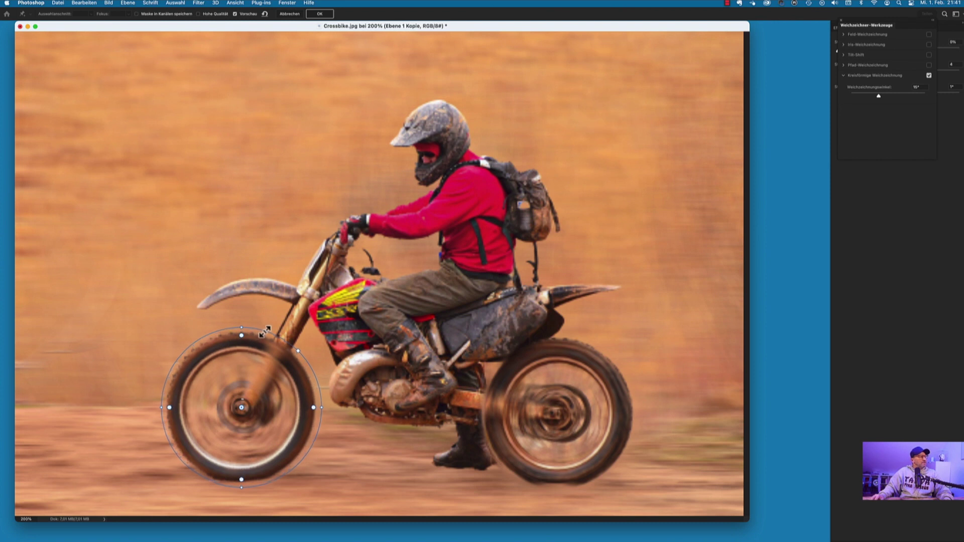
key("Return")
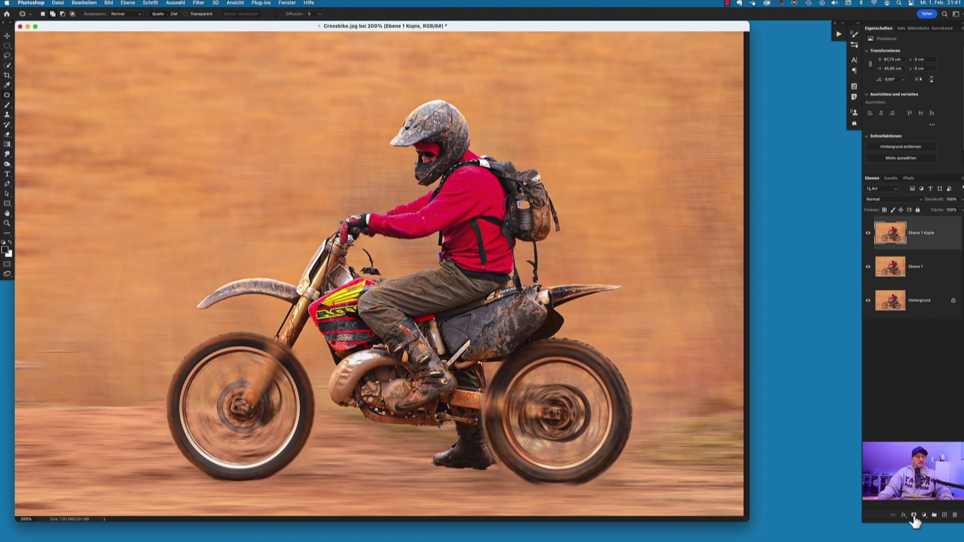
Add a black layer mask to 'Ebene 1 Kopie' and paint the spin blur back over the front tire.
left_click(913, 516, "alt")
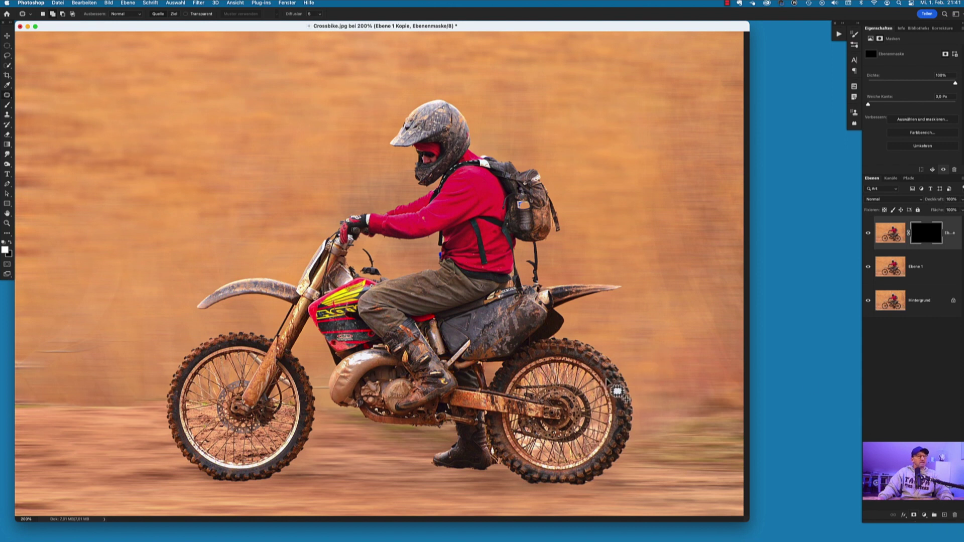
left_click(8, 105)
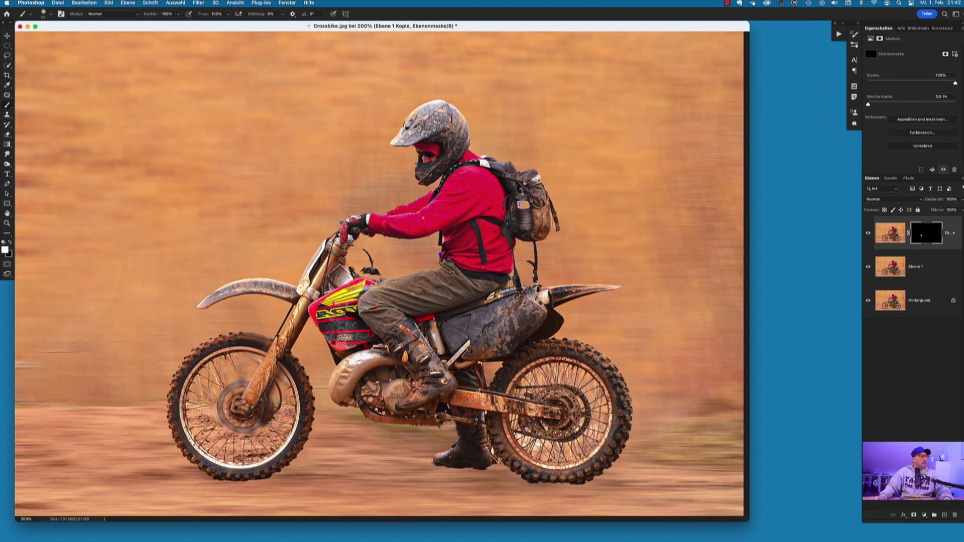
left_click_drag(304, 372, 266, 472)
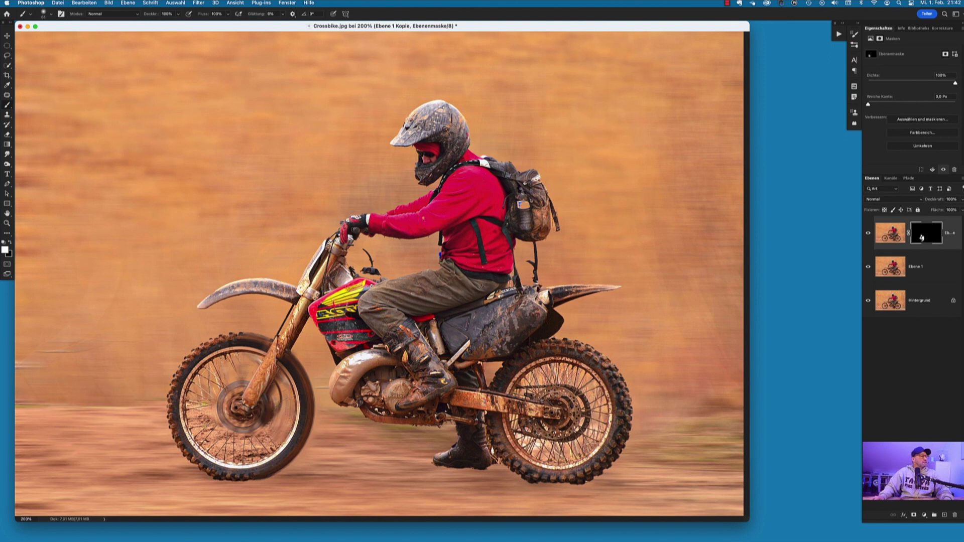
left_click_drag(223, 335, 174, 395)
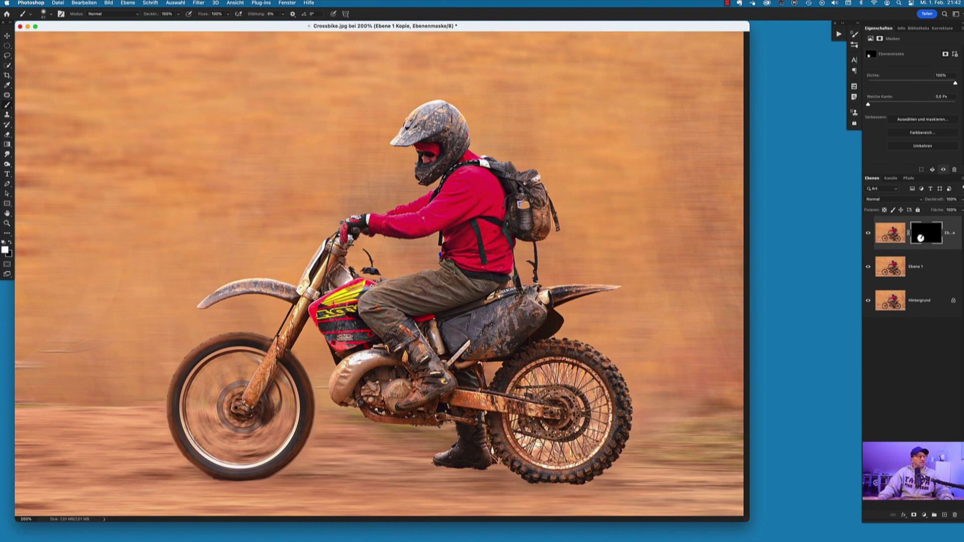
Paint the spin blur back in over the rear wheel hub and spokes.
mouse_move(516, 426)
left_mouse_down()
mouse_move(498, 447)
mouse_move(540, 481)
mouse_move(595, 480)
left_mouse_up()
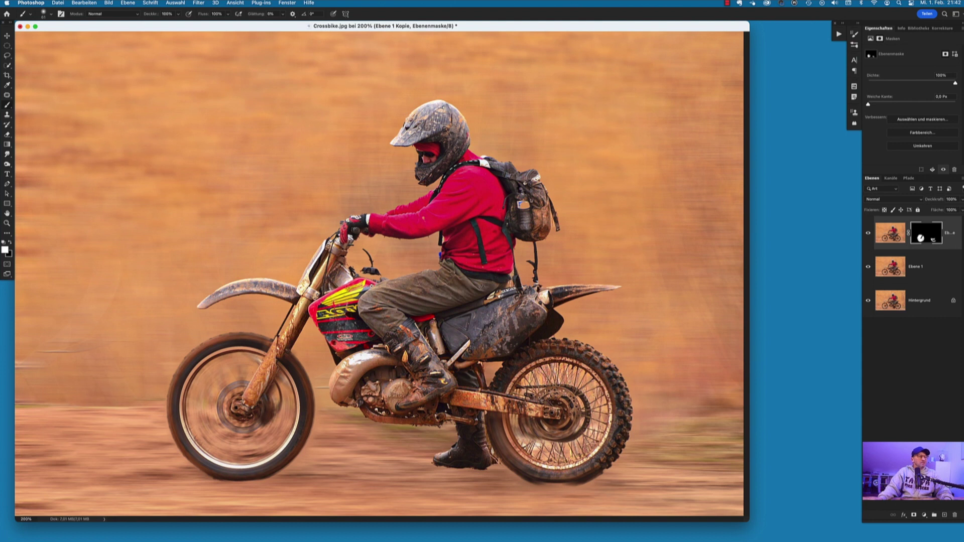
left_click_drag(531, 389, 522, 389)
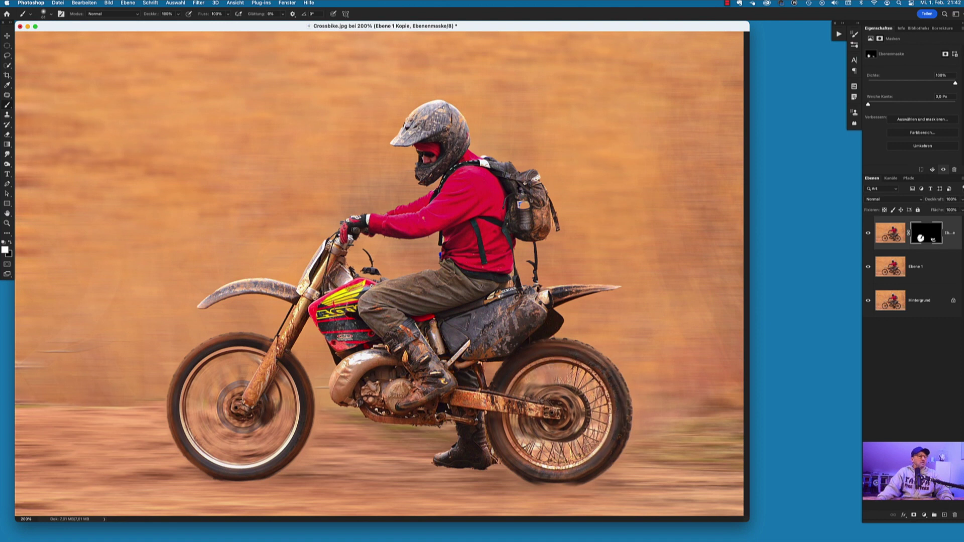
left_click_drag(603, 422, 575, 455)
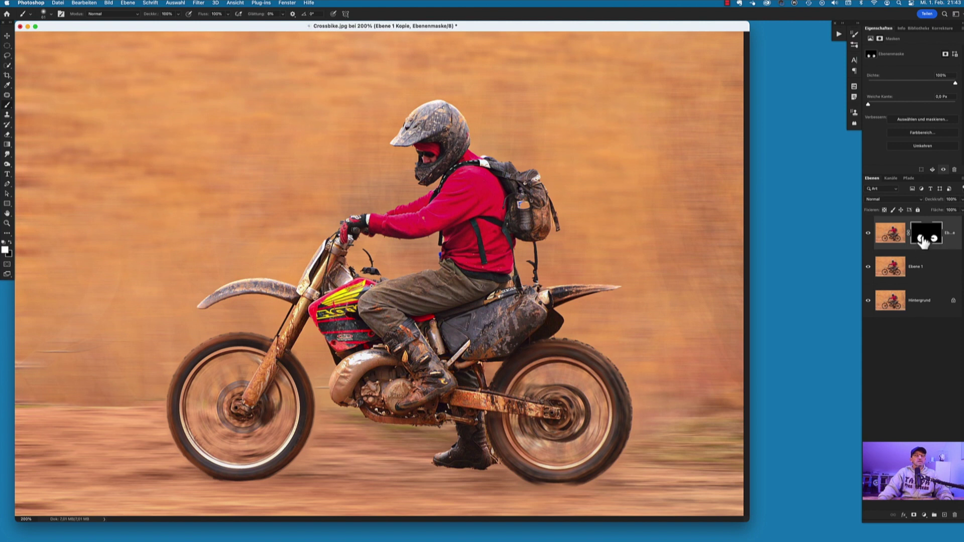
On a new layer, paint dark shadow strokes under the front wheel, rear wheel and boot.
left_click(943, 515)
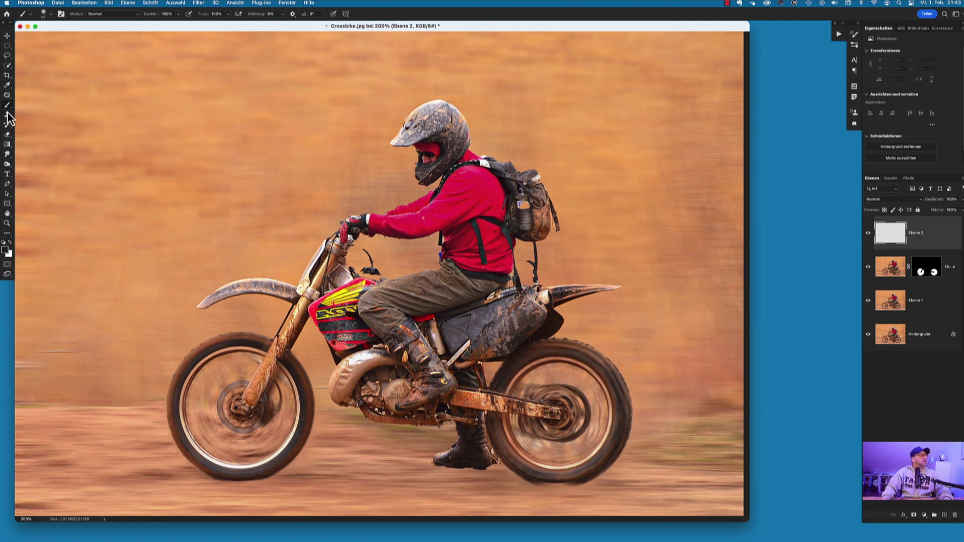
left_click_drag(276, 476, 327, 476)
left_click_drag(595, 482, 658, 482)
left_click_drag(445, 474, 497, 474)
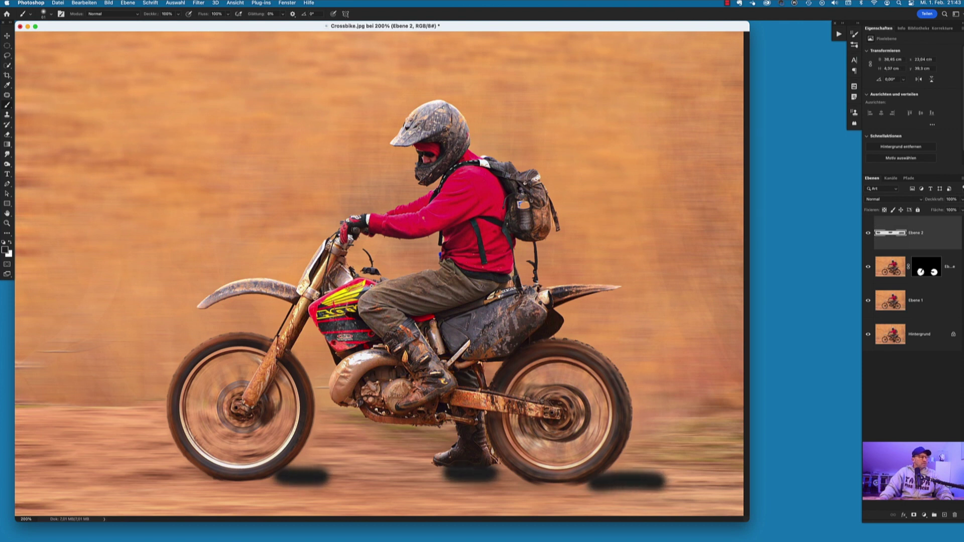
left_click(198, 3)
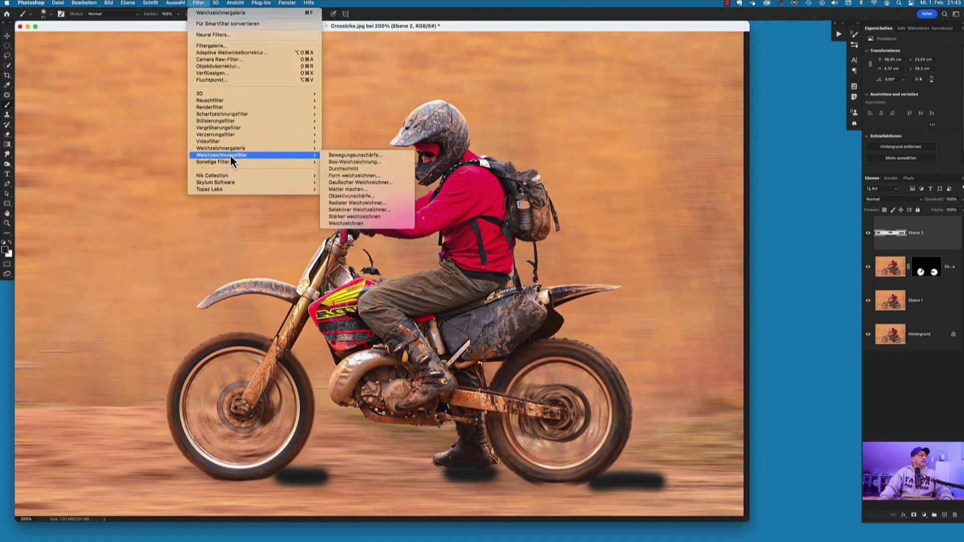
Apply a Gaussian blur to the 'Ebene 2' shadow strokes, fine-tuning the radius.
left_click(345, 183)
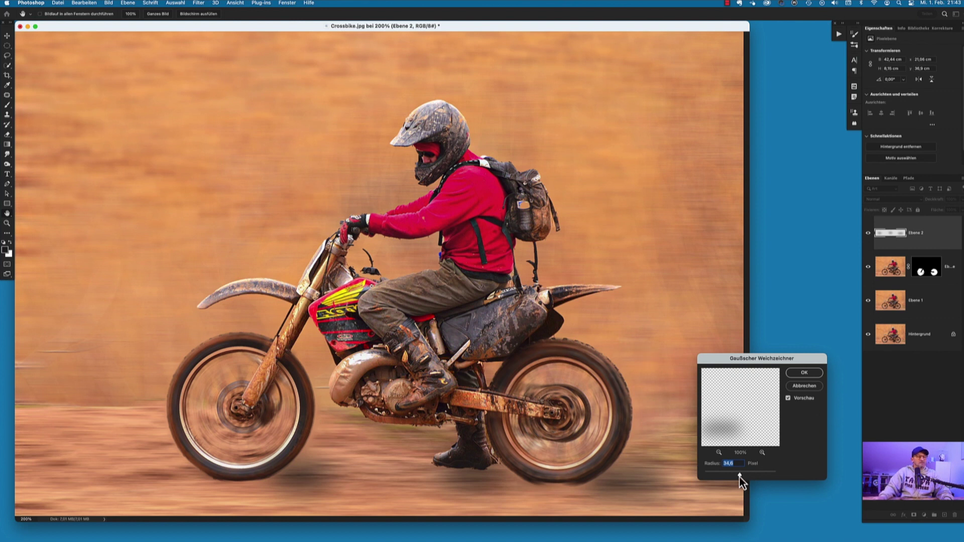
left_click_drag(735, 475, 743, 472)
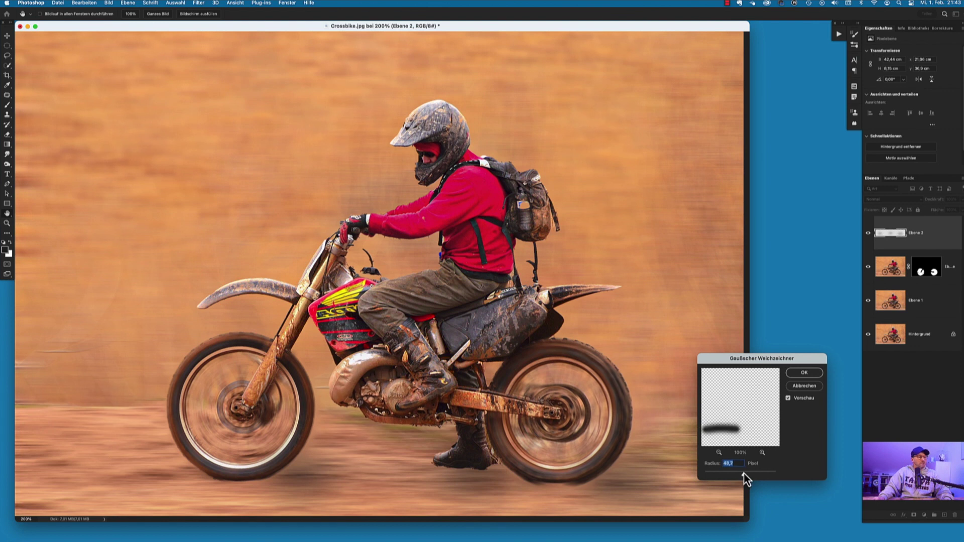
left_click(803, 374)
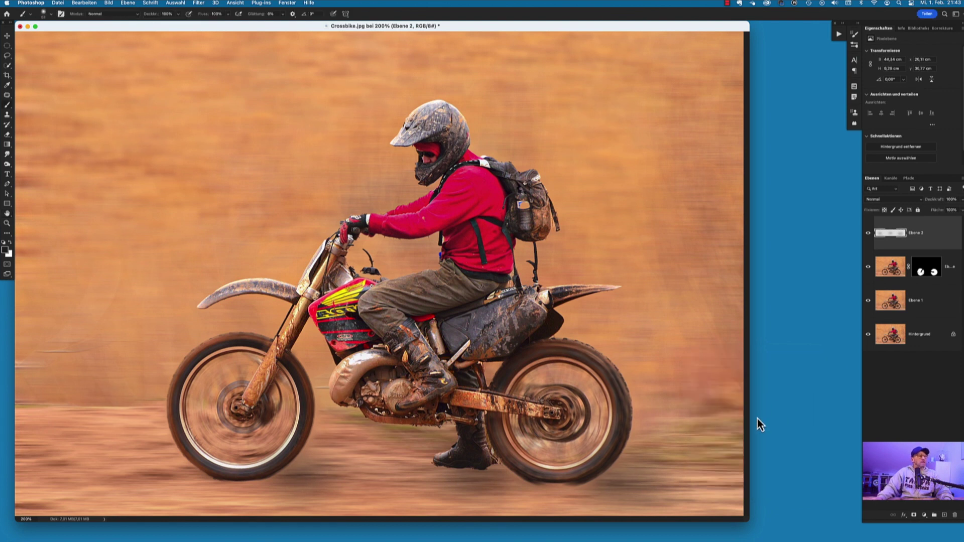
left_click(868, 335, "alt")
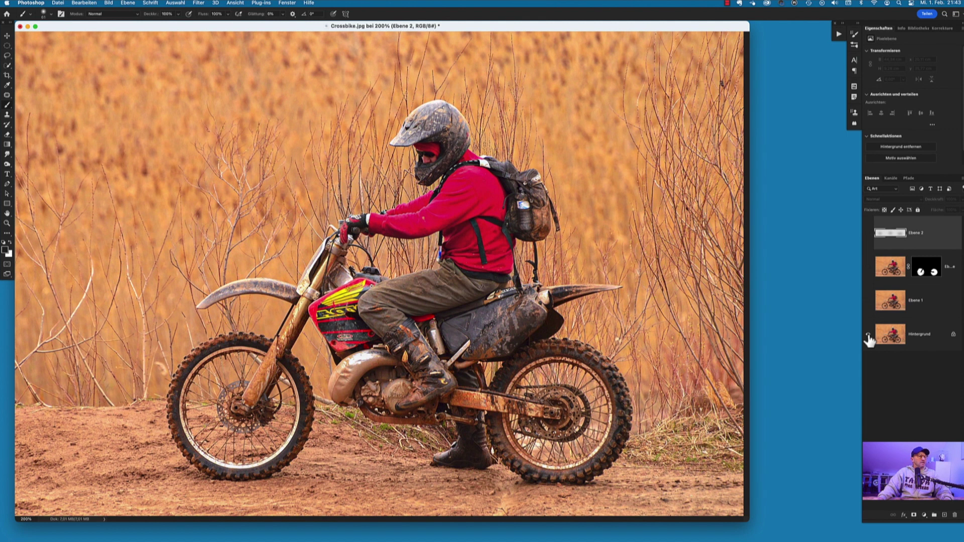
left_click(868, 335, "alt")
left_click(868, 334, "alt")
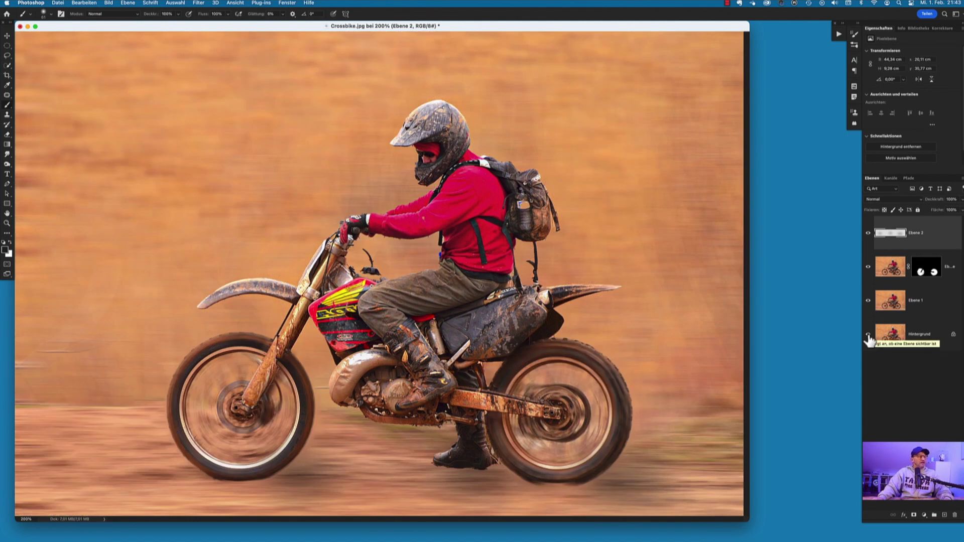